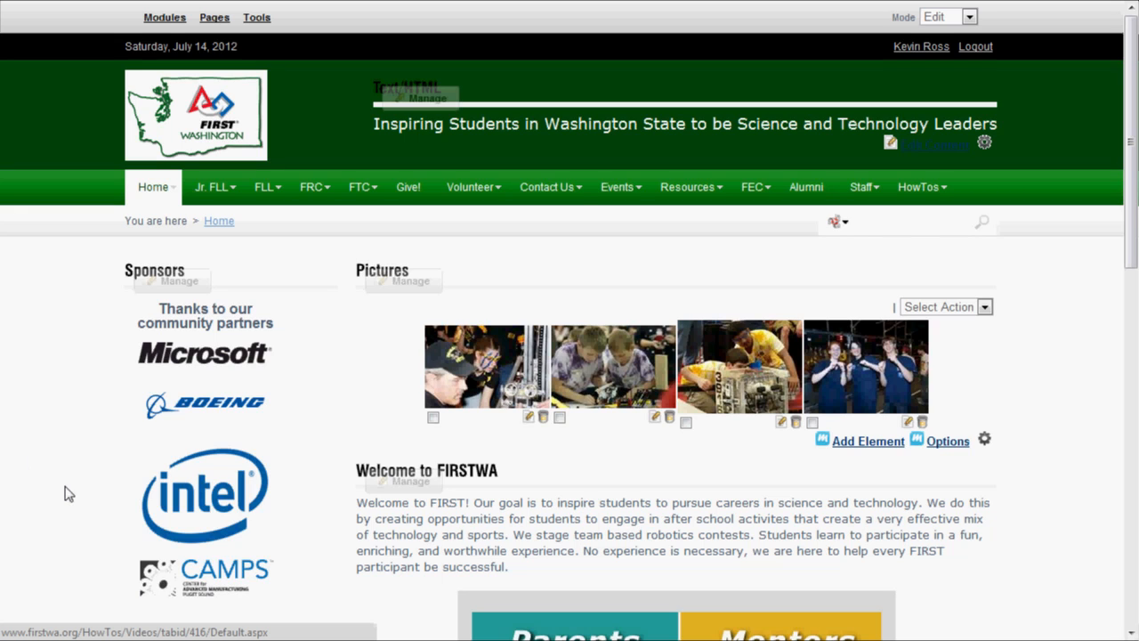
mouse_move(444, 203)
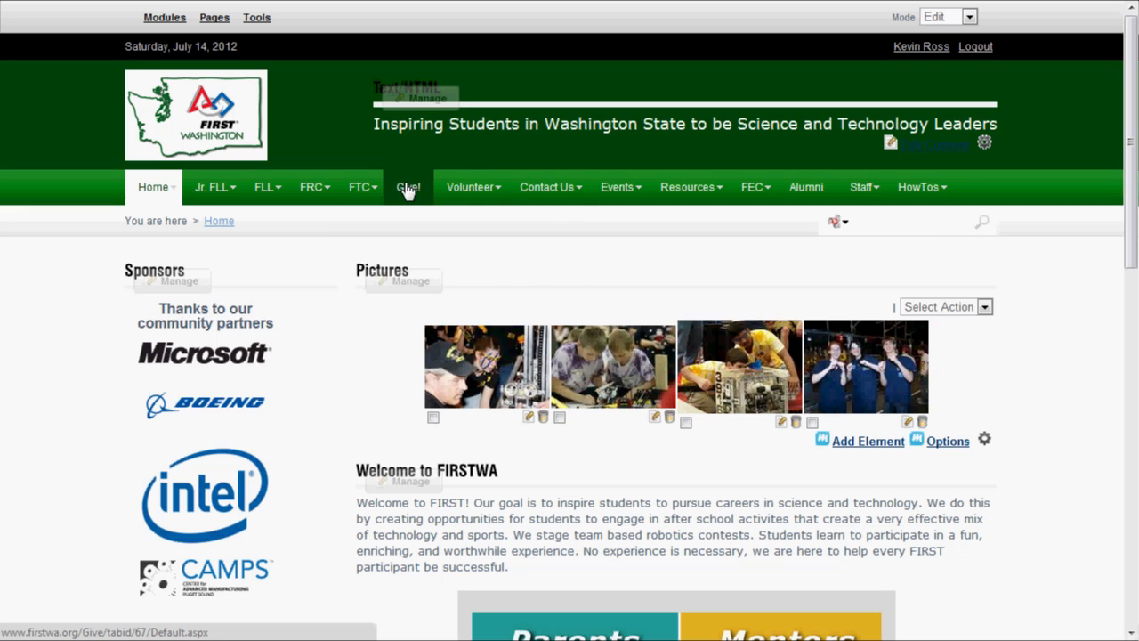
mouse_move(364, 194)
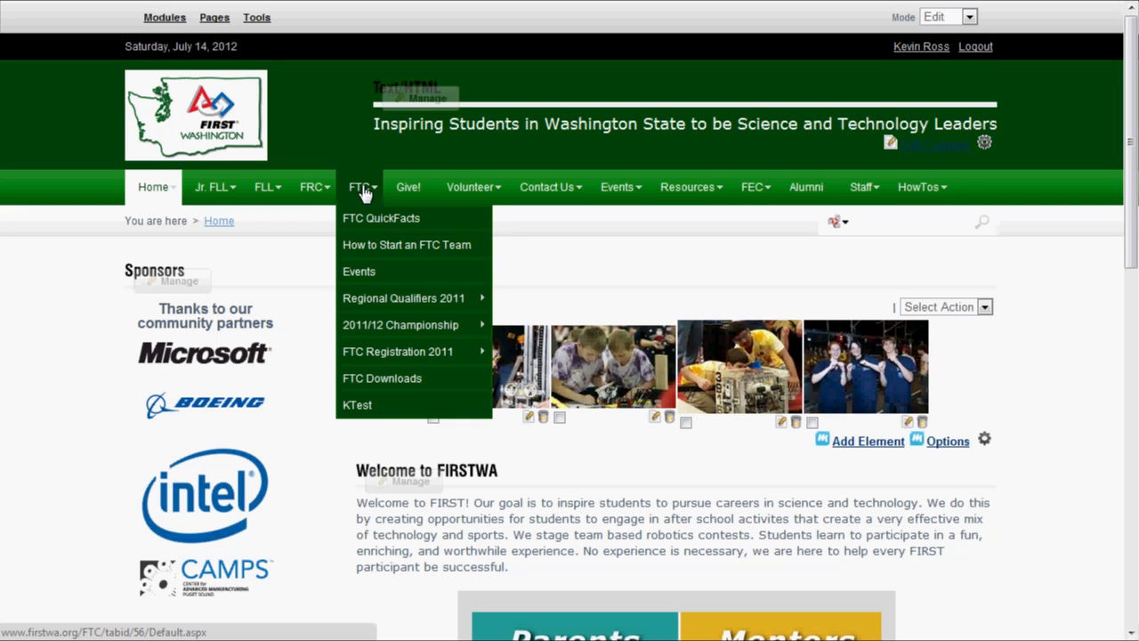
mouse_move(311, 200)
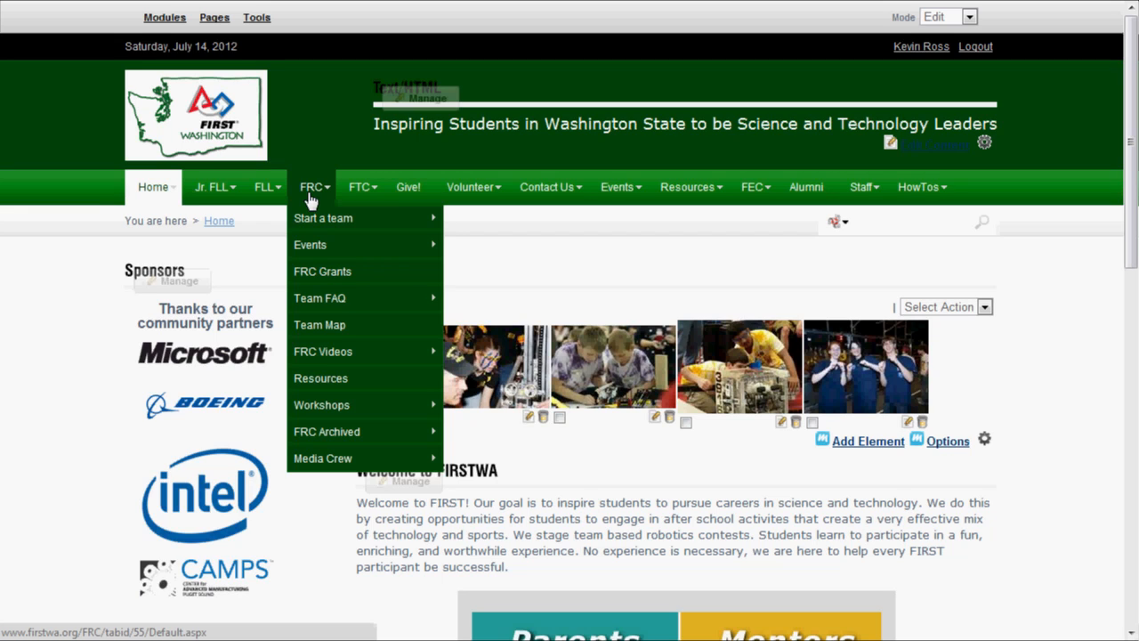
mouse_move(257, 196)
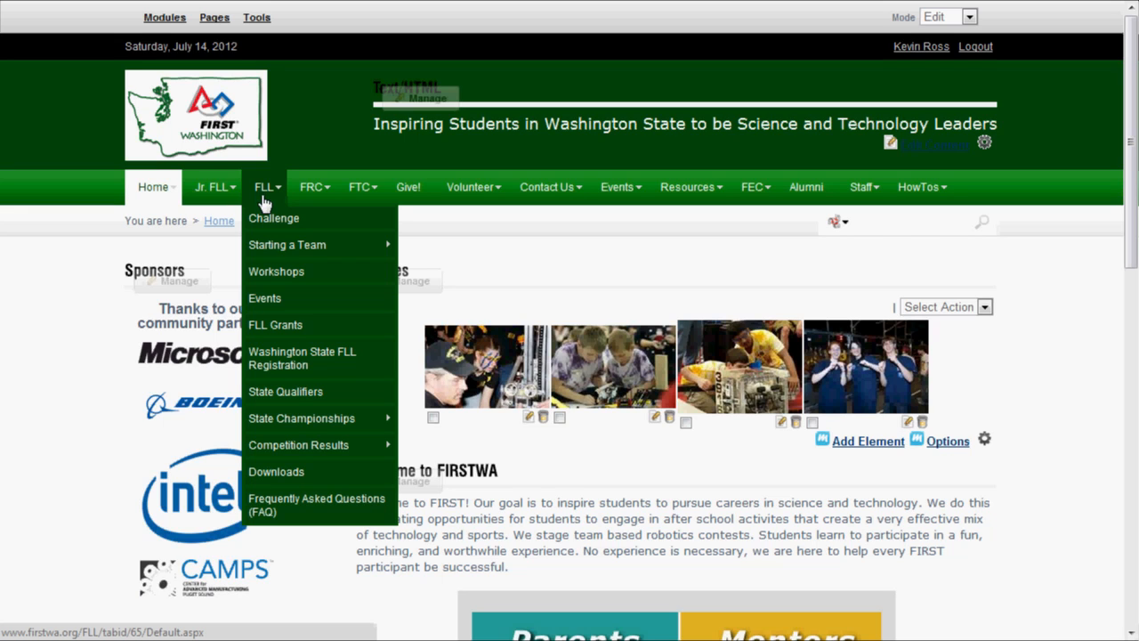
Step: Open the HowTos page and add a child page named Training beneath it, using the Default template and included in the menu
mouse_move(933, 192)
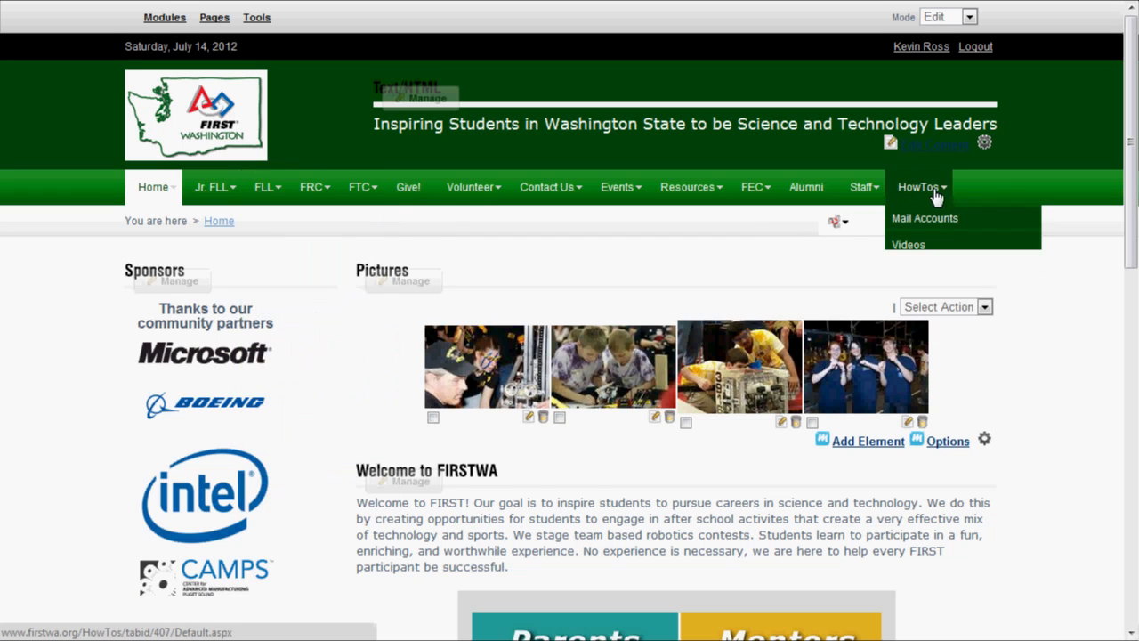
click(919, 194)
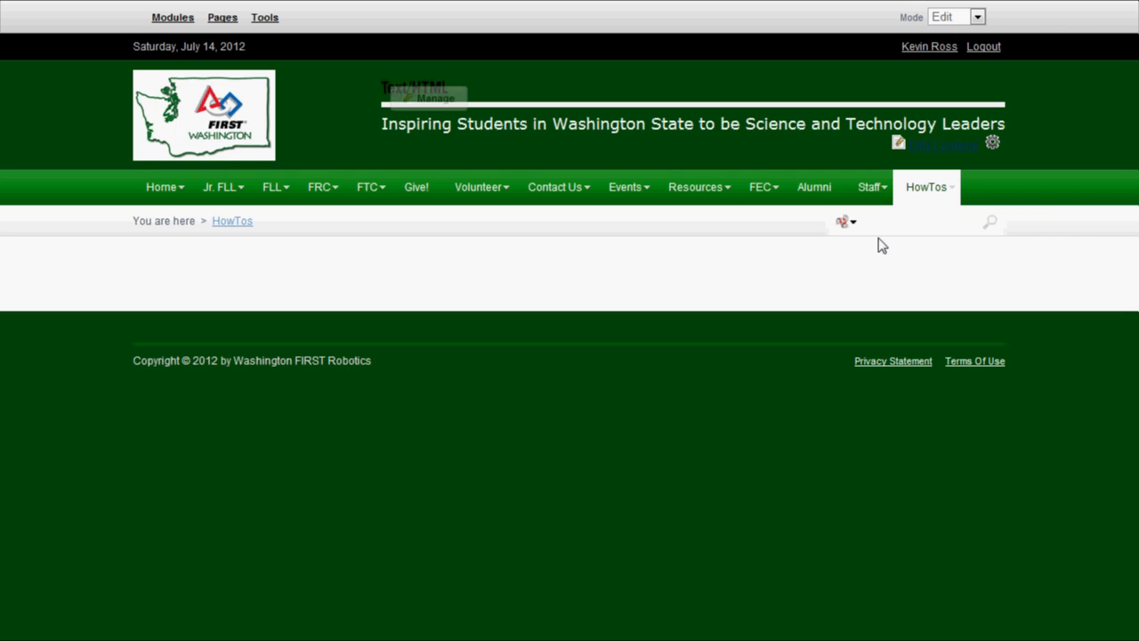
mouse_move(920, 194)
mouse_move(223, 21)
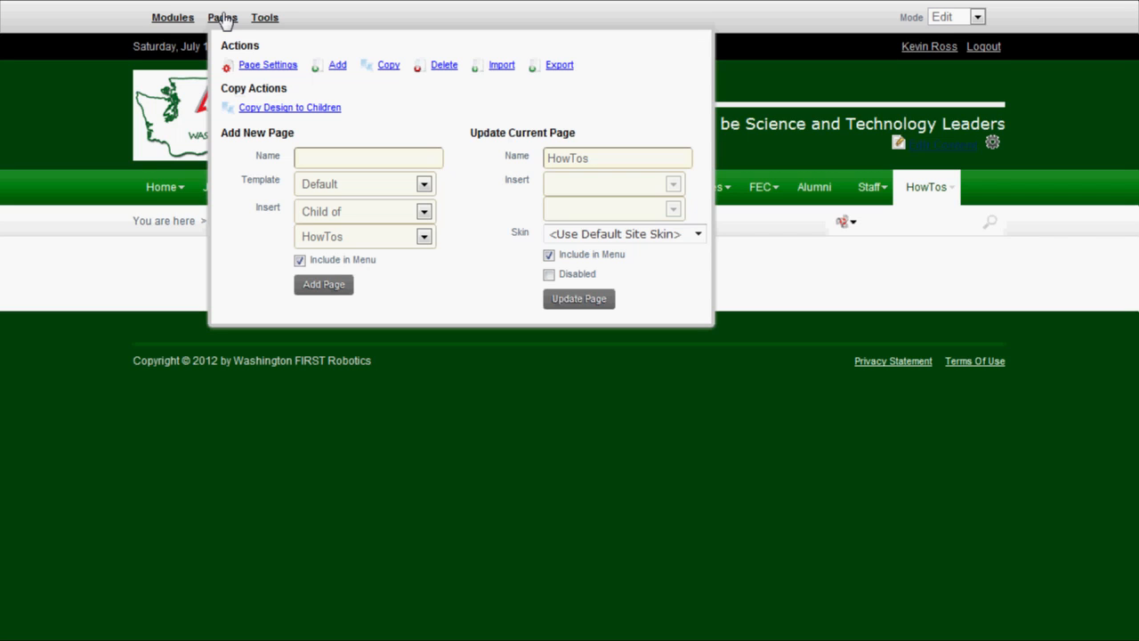
click(383, 155)
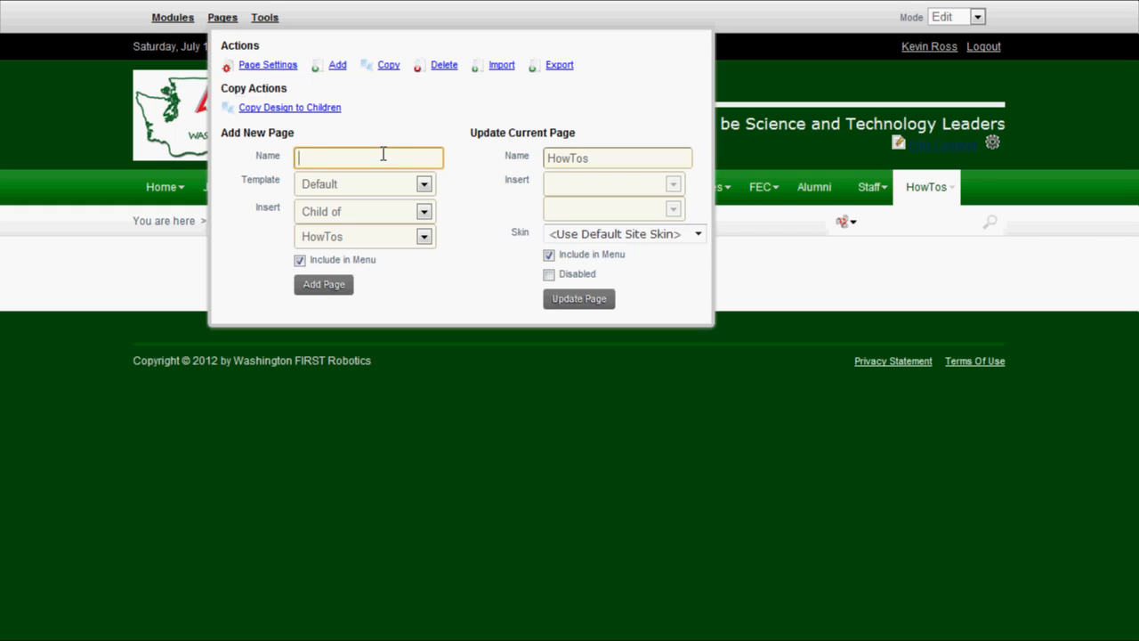
text(Training)
click(333, 290)
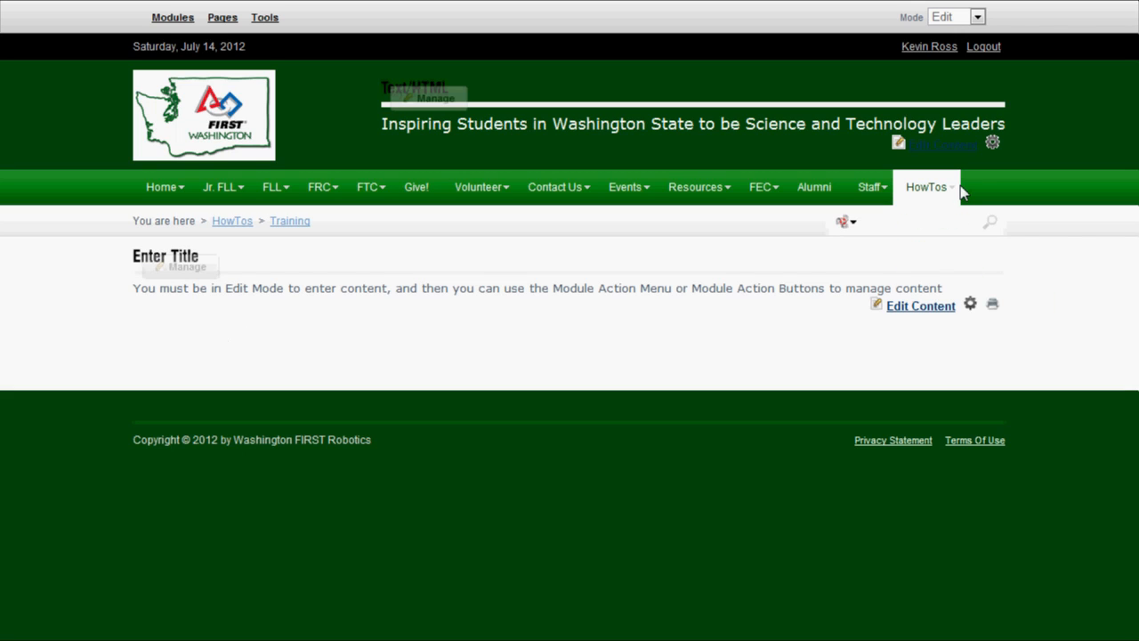
Step: Open the Training page under HowTos and rename it Instructions
mouse_move(923, 191)
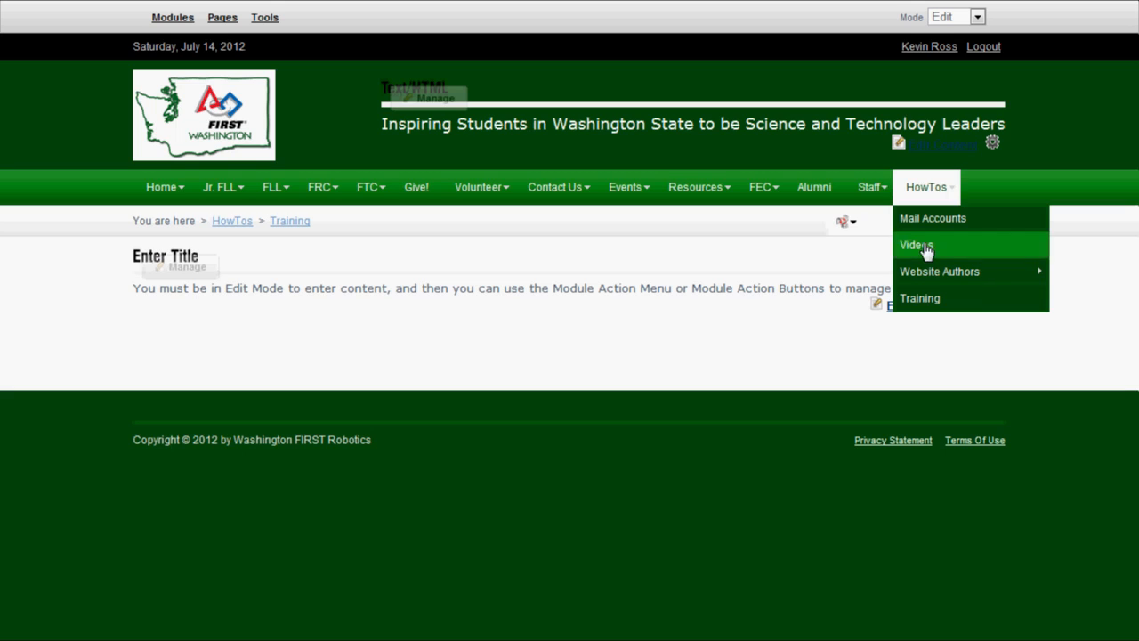
click(936, 307)
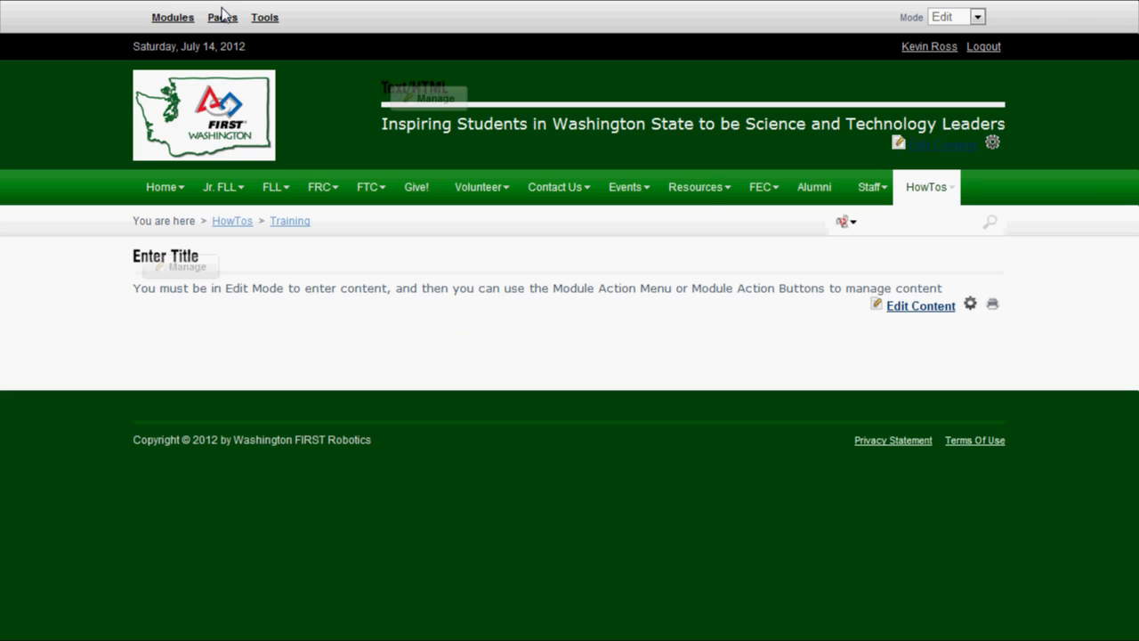
mouse_move(224, 24)
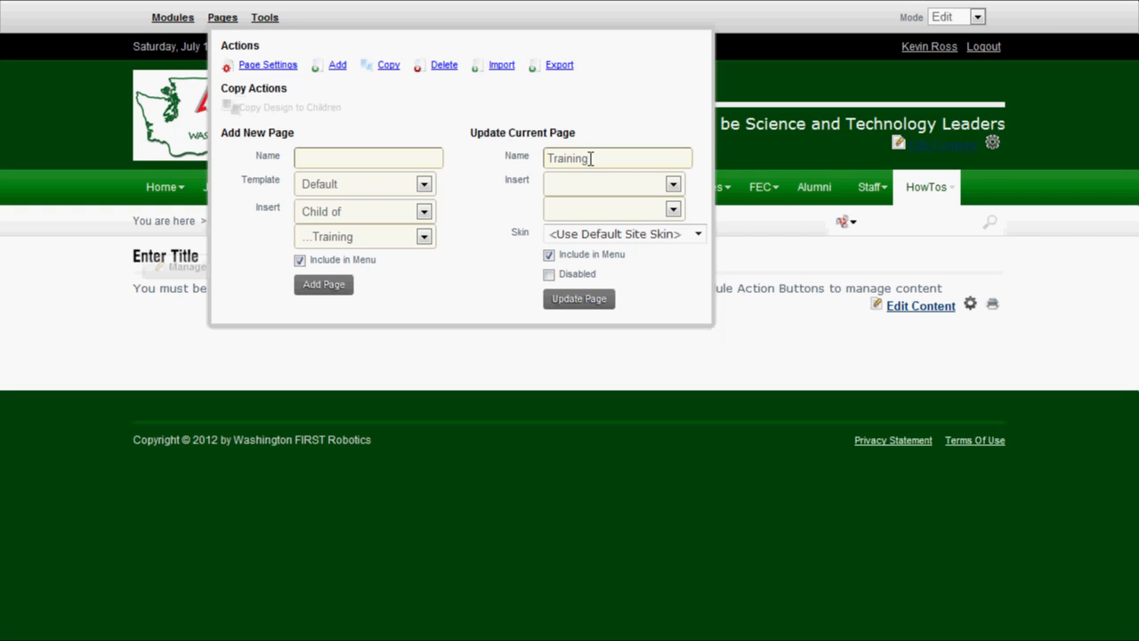
drag(590, 158, 532, 259)
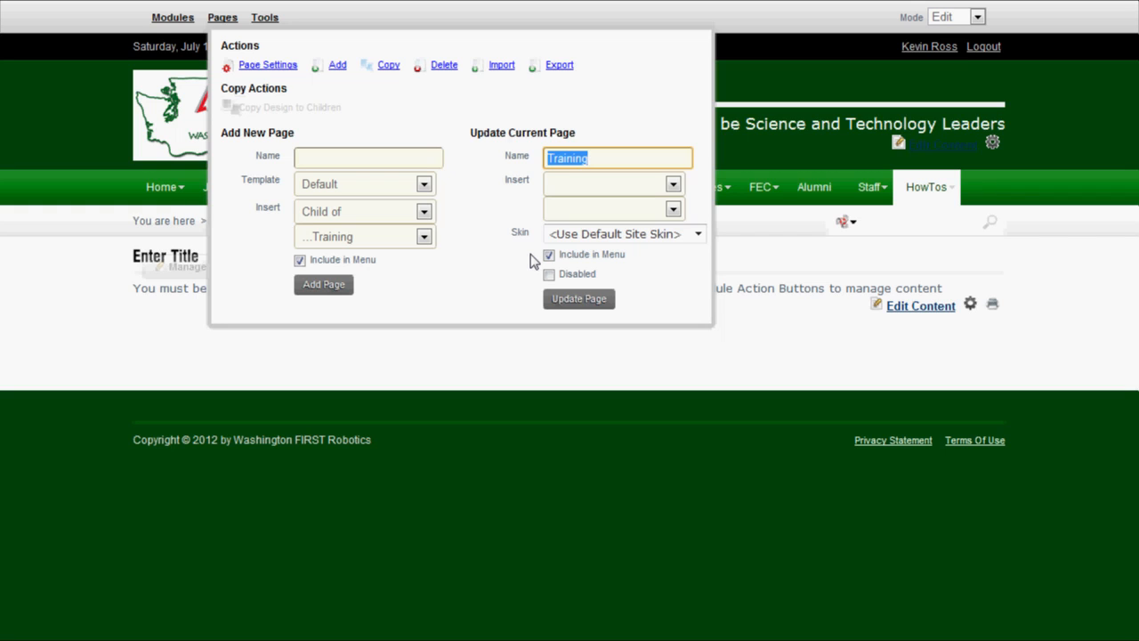
text(Instructions)
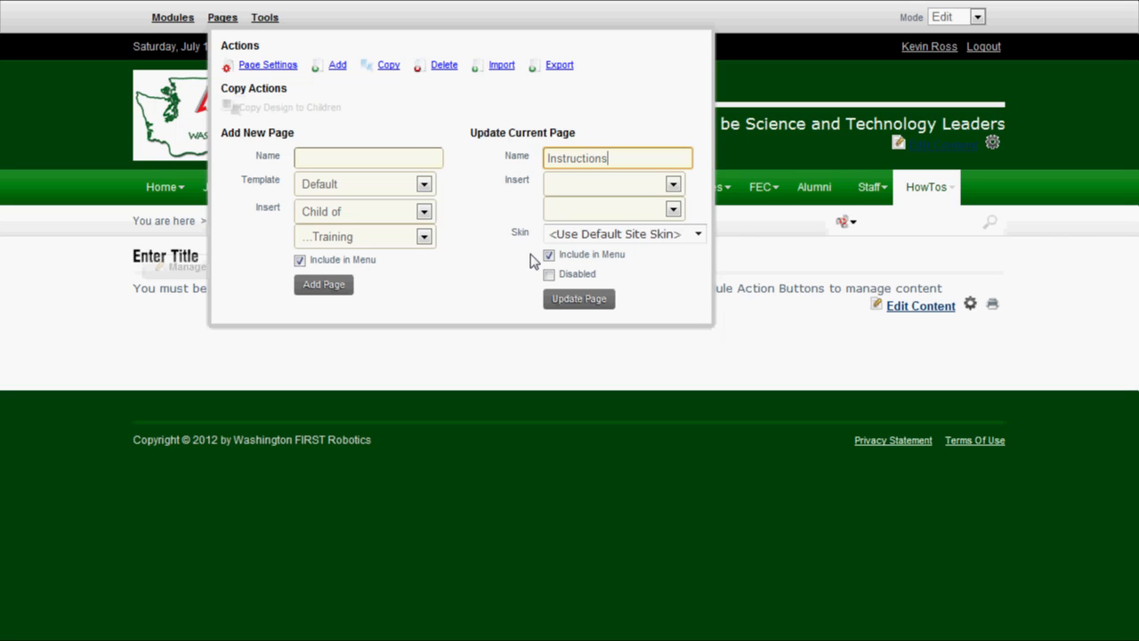
click(574, 301)
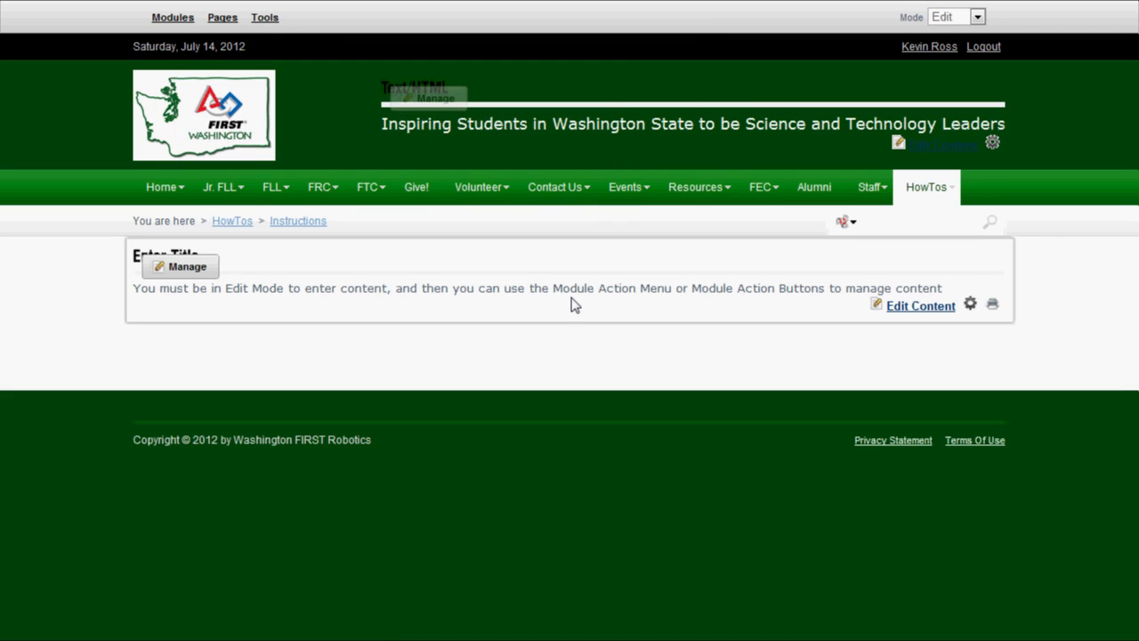
Step: Move the Instructions page out of HowTos by making it a child of FLL and update the page
mouse_move(935, 205)
mouse_move(942, 283)
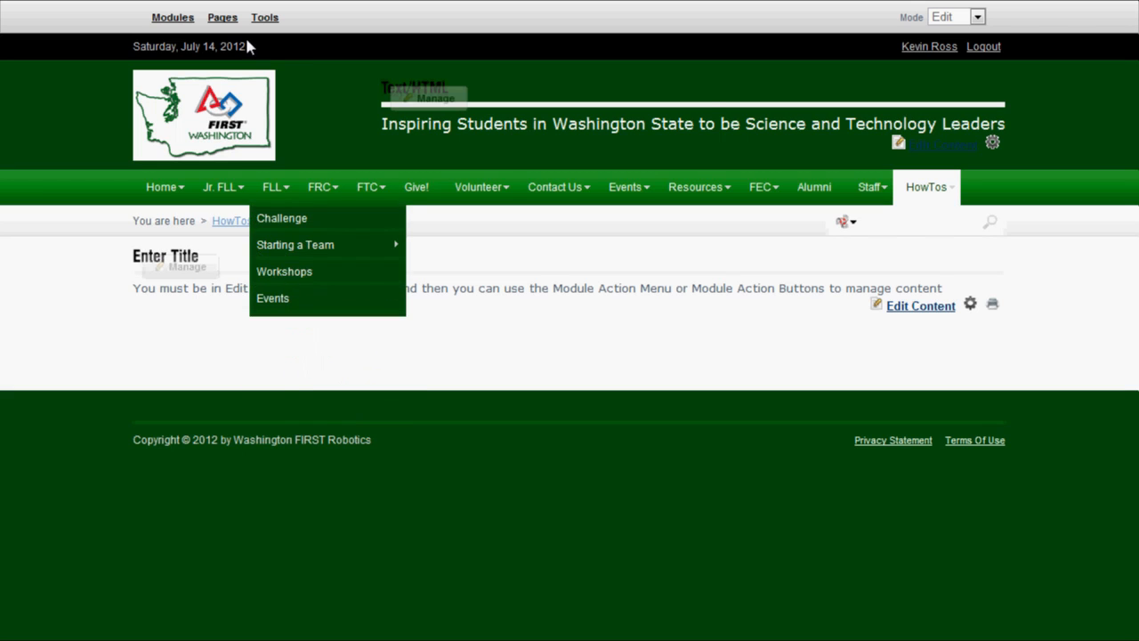
mouse_move(228, 20)
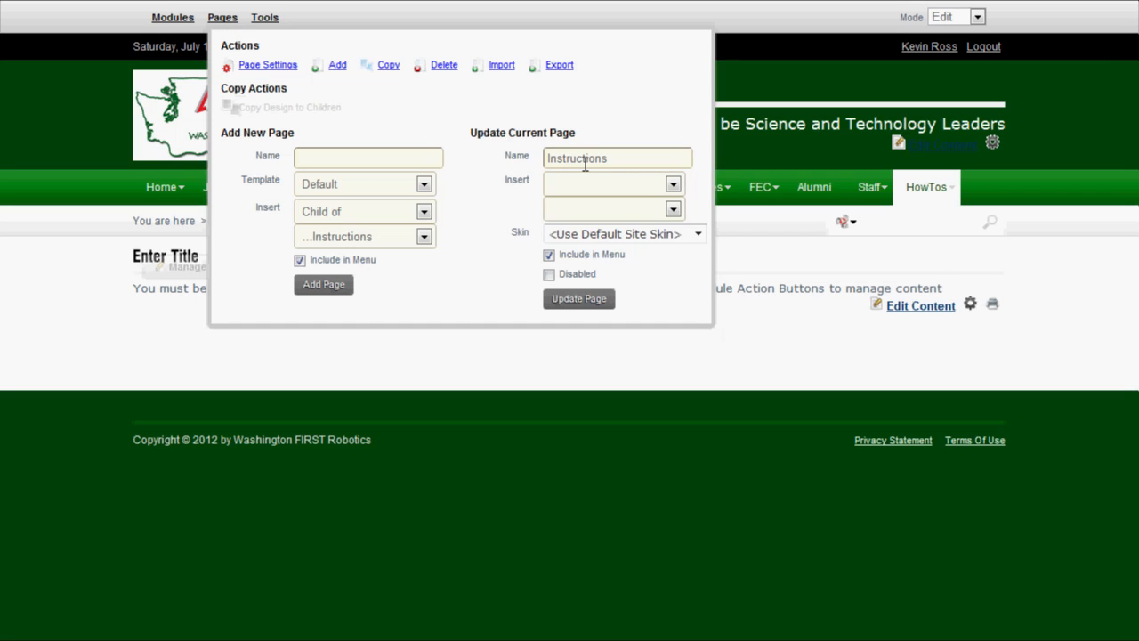
click(673, 184)
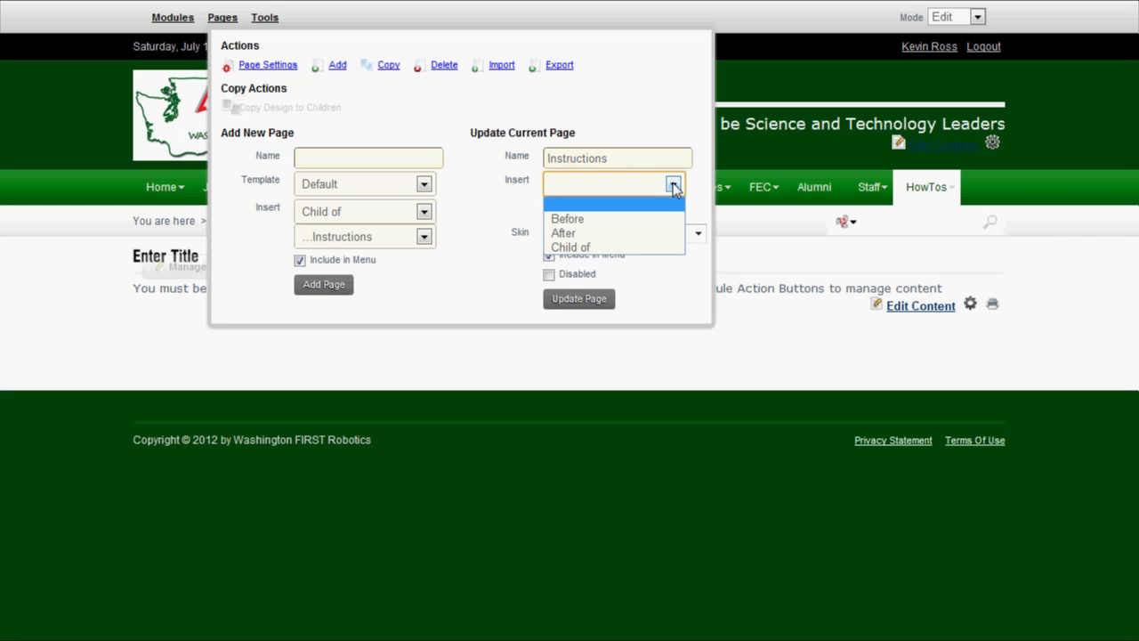
click(588, 248)
click(670, 209)
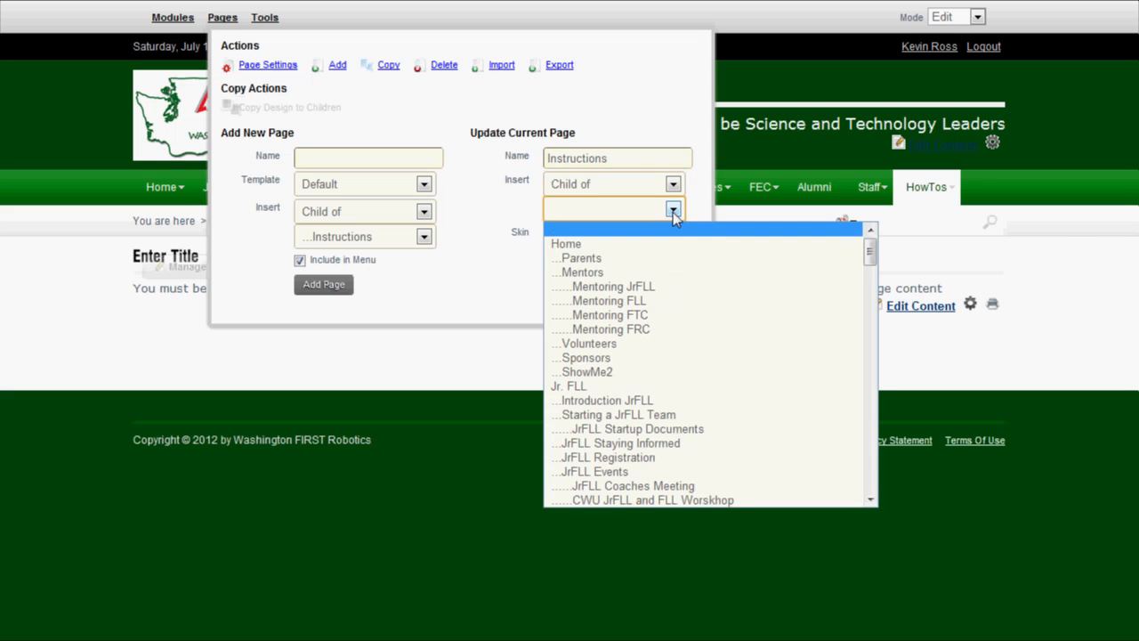
scroll(648, 307, down, 2)
scroll(647, 306, down, 4)
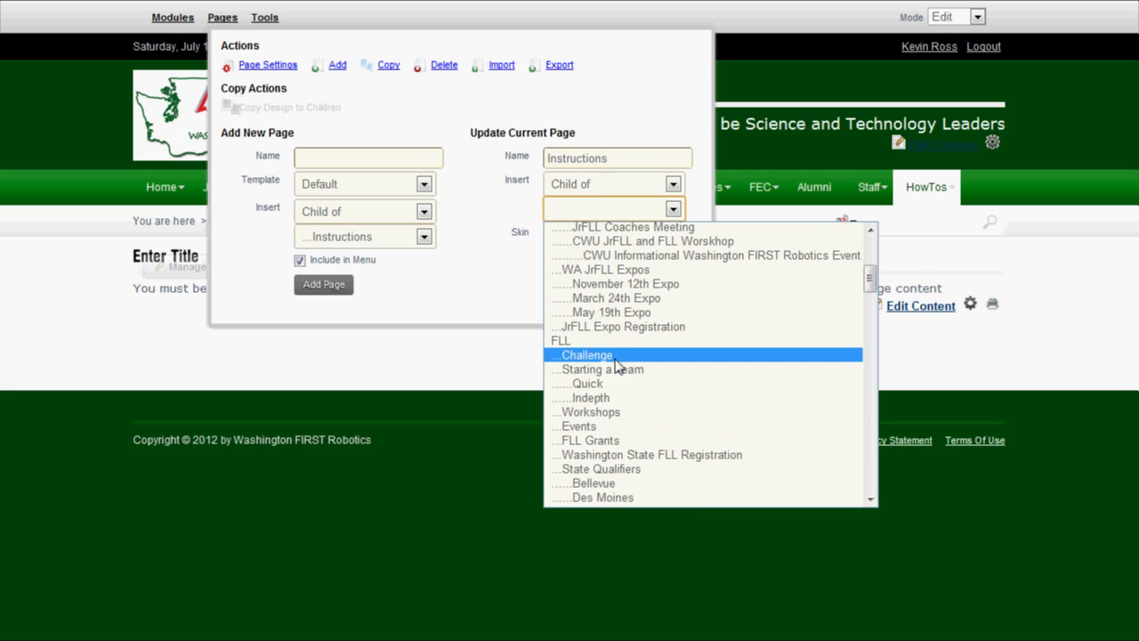
click(580, 342)
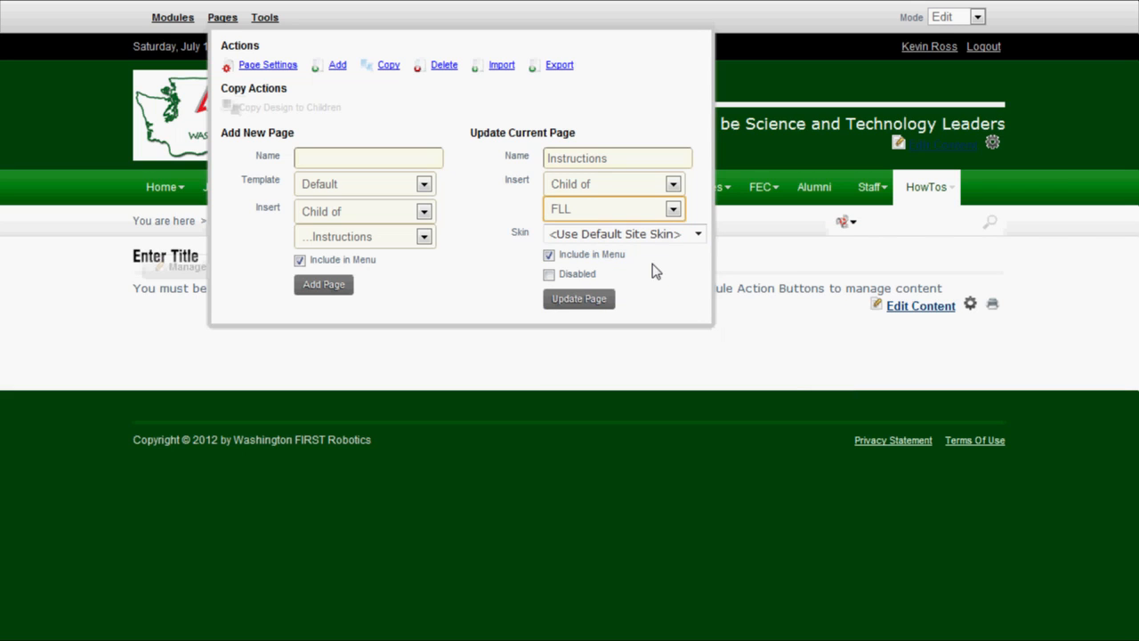
click(579, 299)
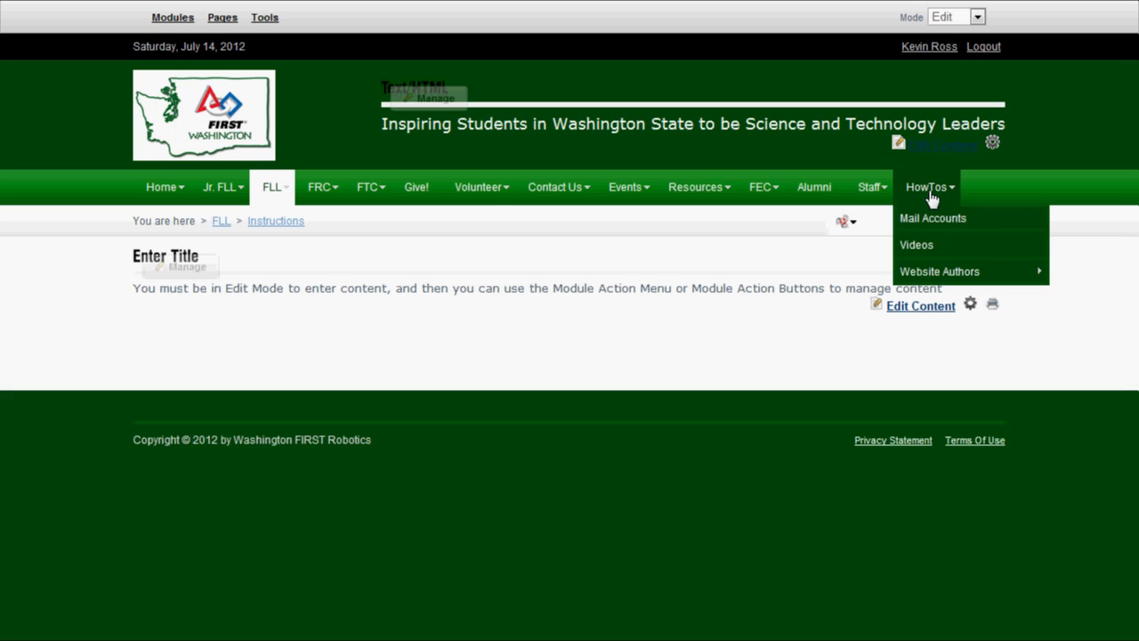
Step: Set the Instructions page's insert position to After the Mail Accounts page under HowTos
mouse_move(307, 191)
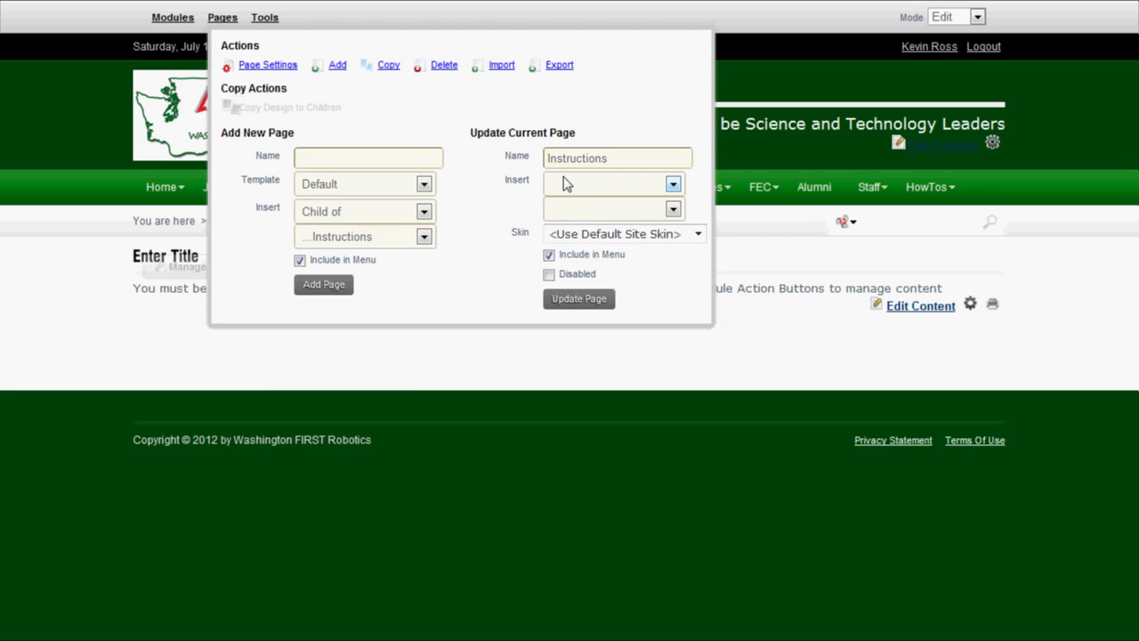
click(674, 185)
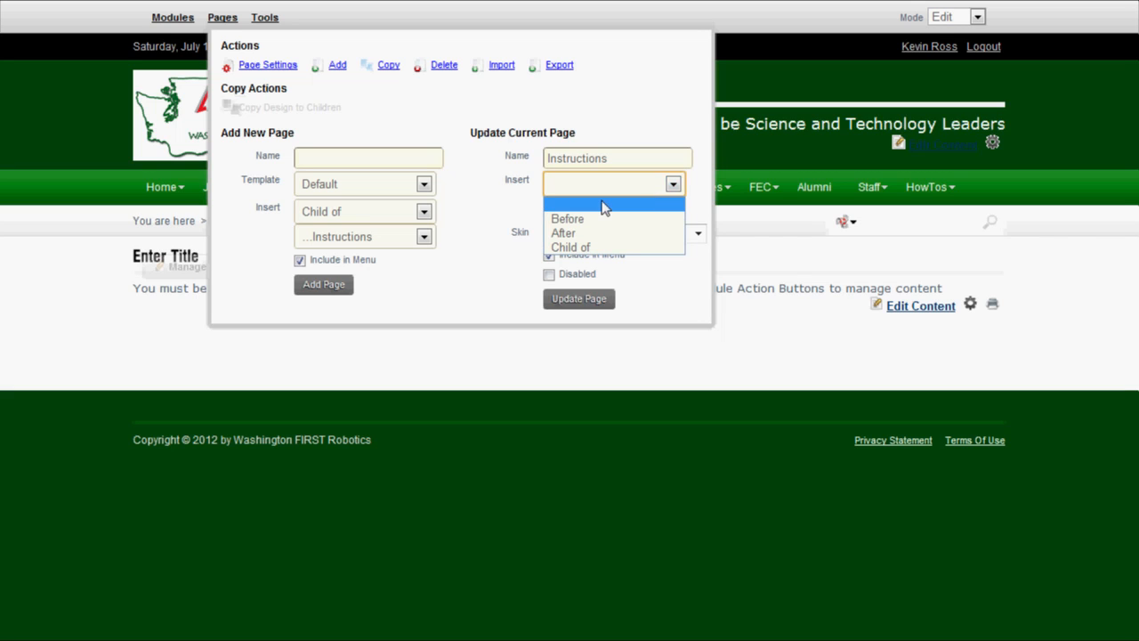
click(569, 234)
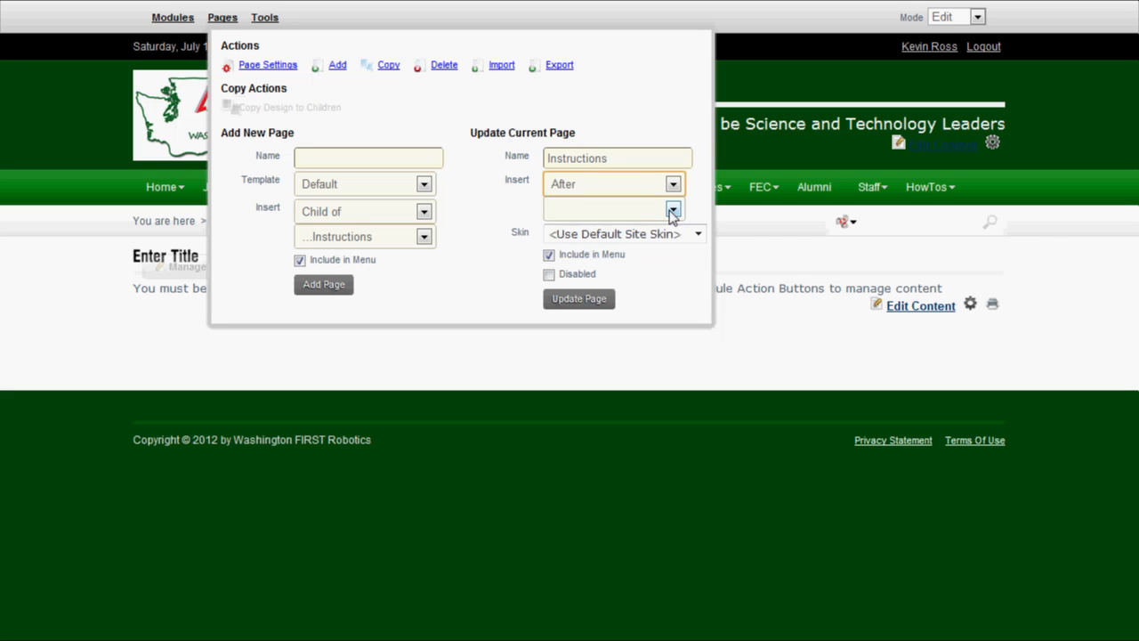
click(672, 209)
scroll(619, 311, down, 5)
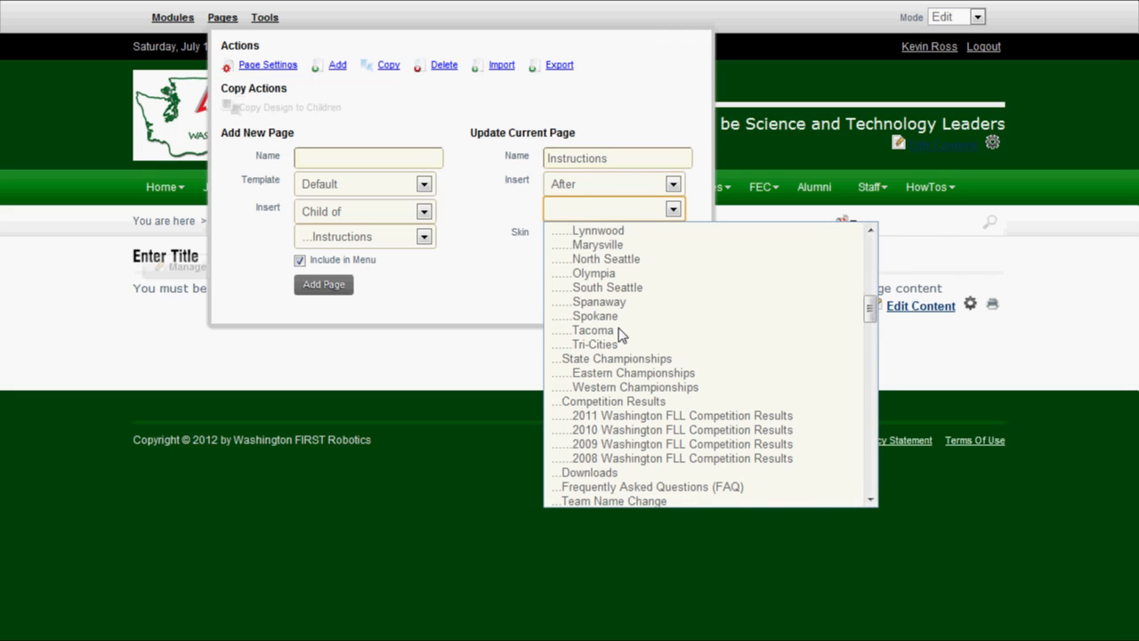
scroll(623, 347, down, 5)
scroll(627, 368, down, 5)
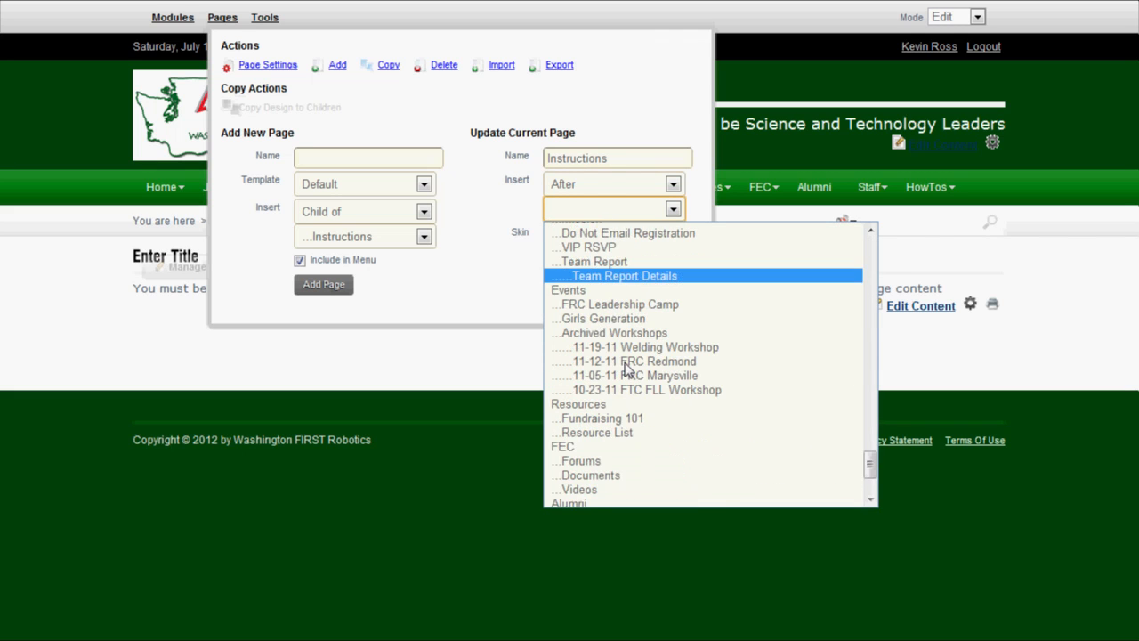
scroll(627, 368, down, 3)
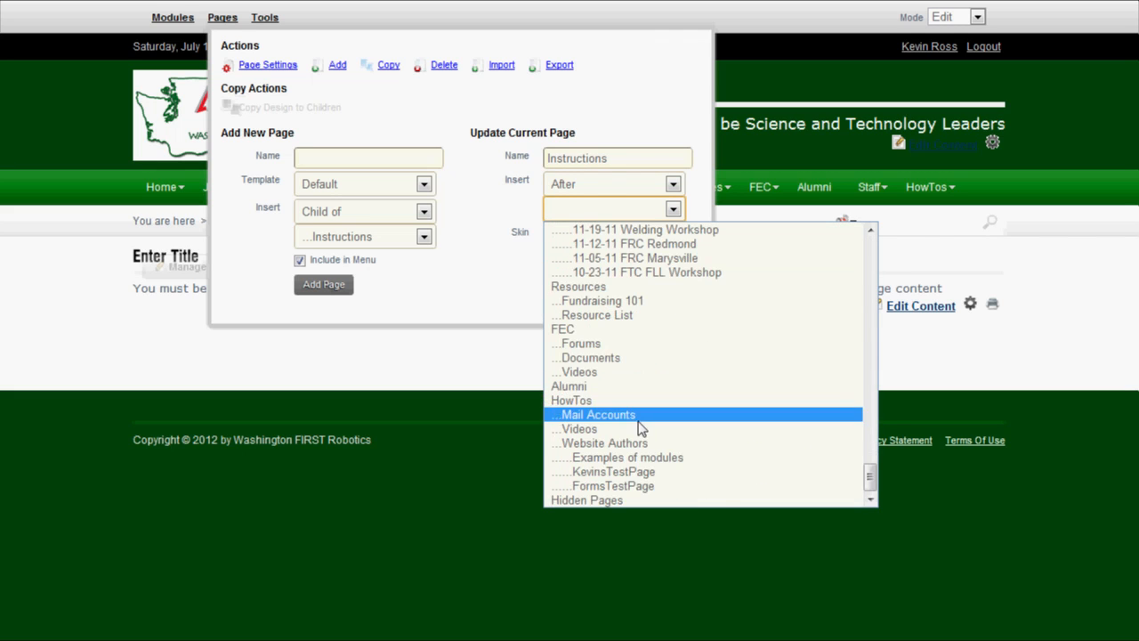
click(637, 418)
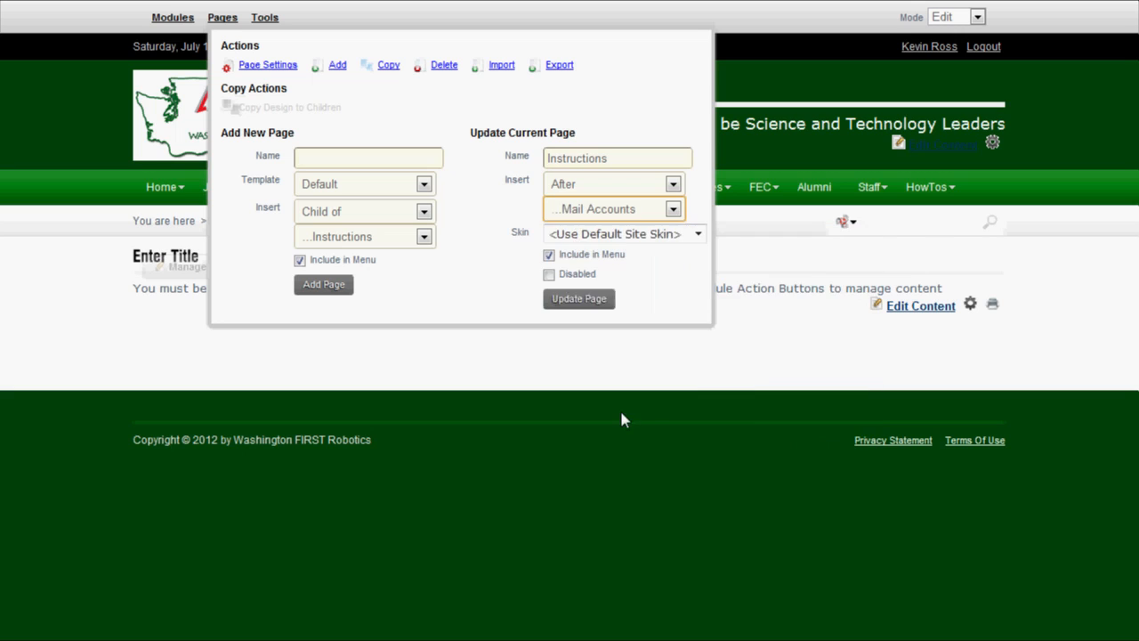
Step: Examine how pages and subpages are nested in the list of reference pages for the insert position, and reselect Mail Accounts
click(674, 210)
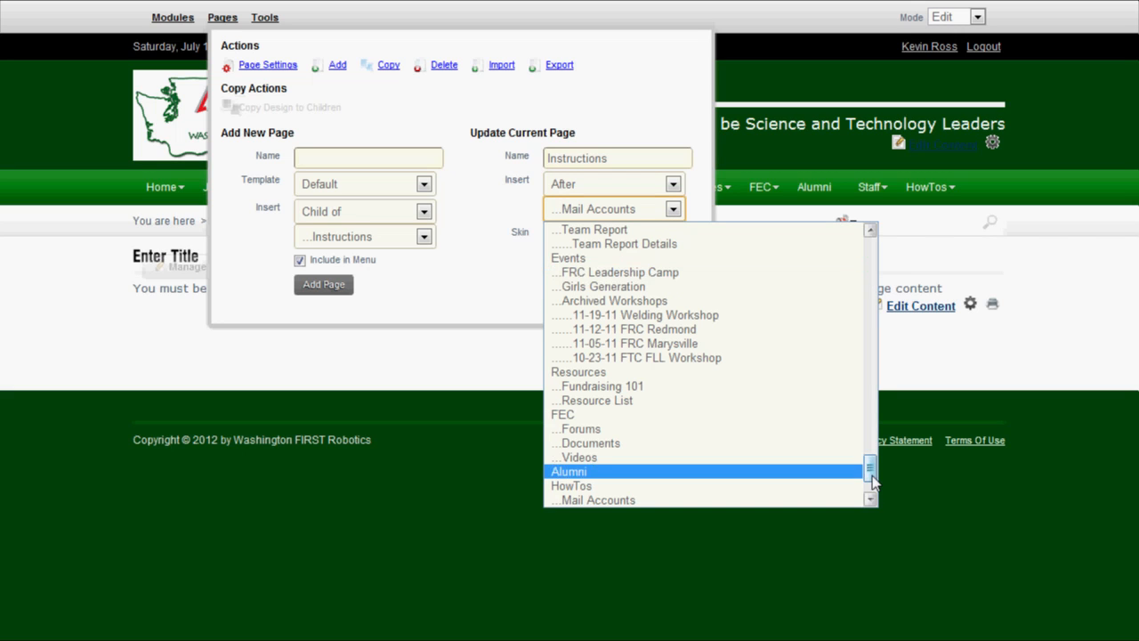
drag(871, 477, 869, 257)
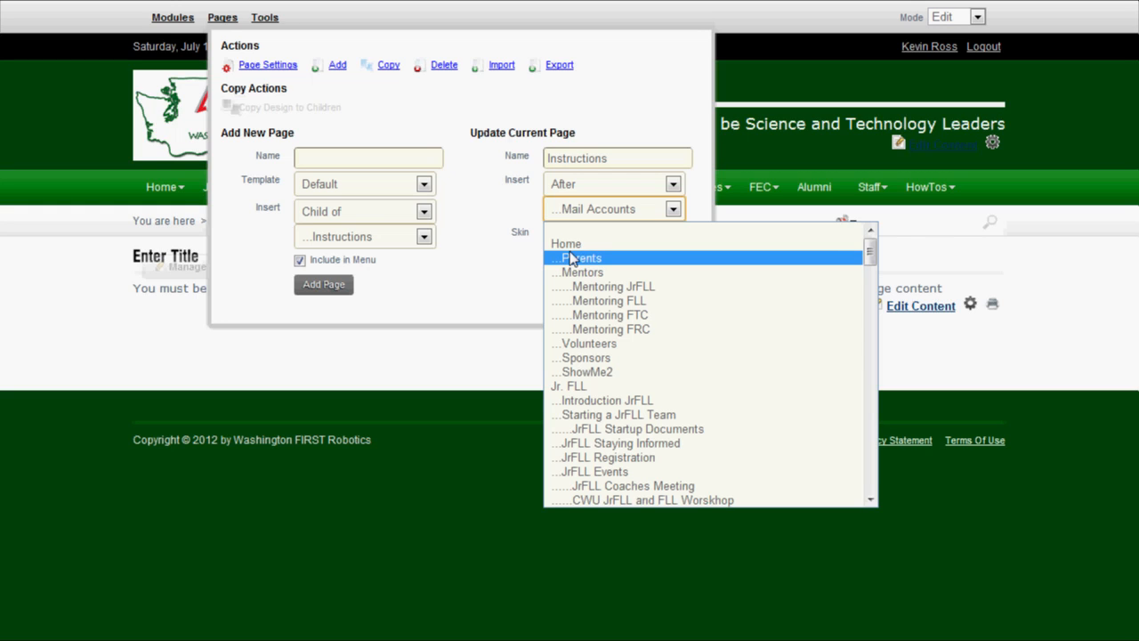
key(Up)
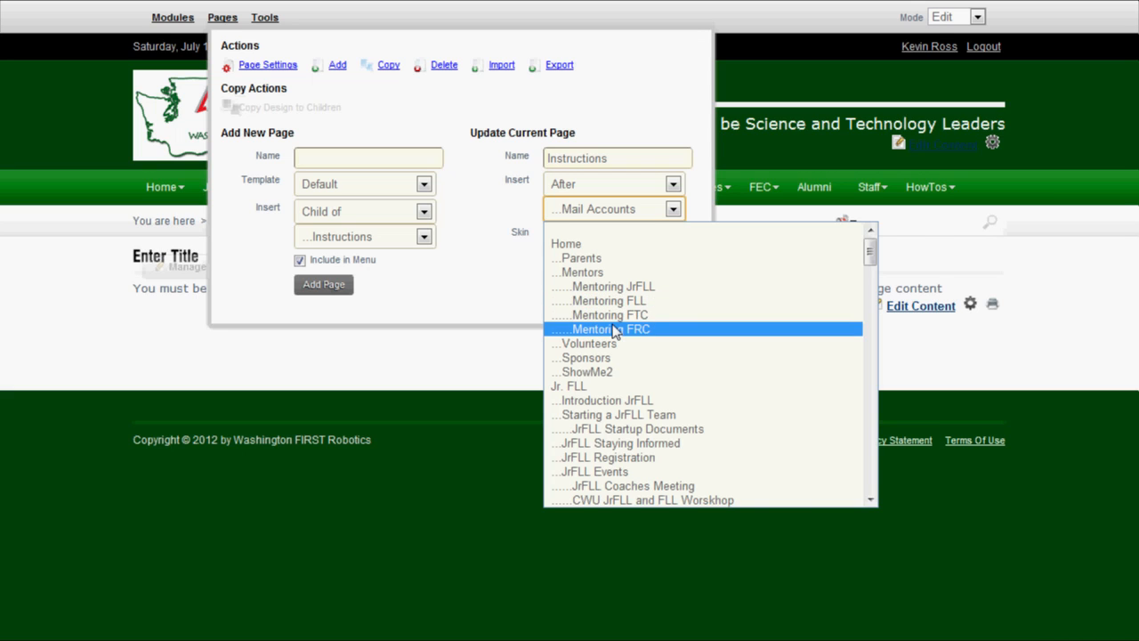
mouse_move(870, 252)
mouse_down()
mouse_move(869, 442)
mouse_move(870, 249)
mouse_up()
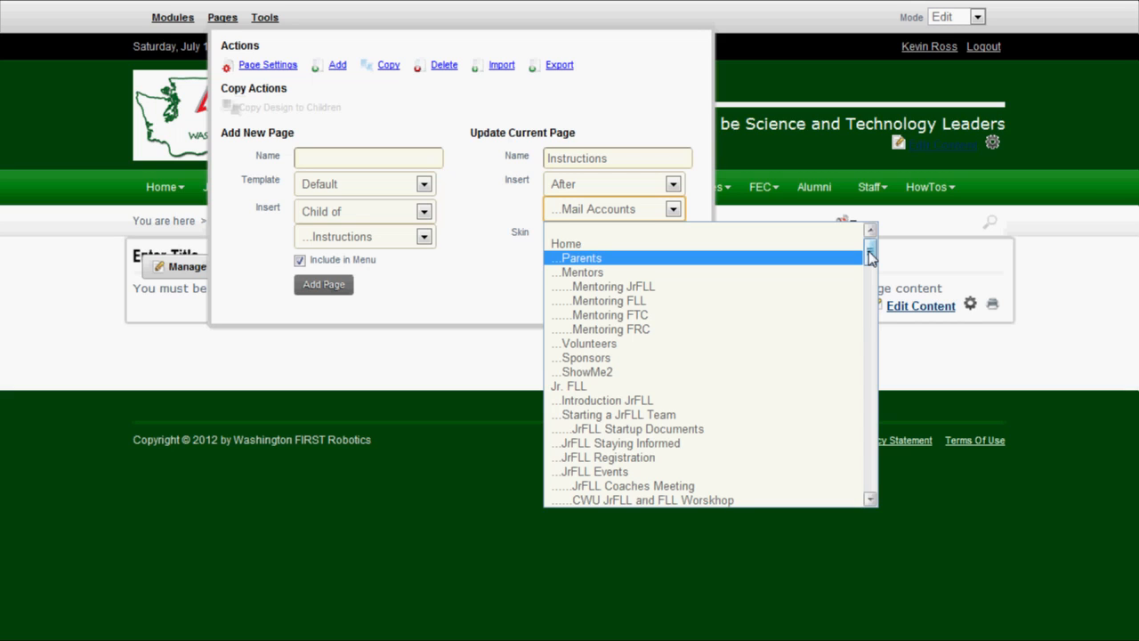
drag(870, 257, 868, 492)
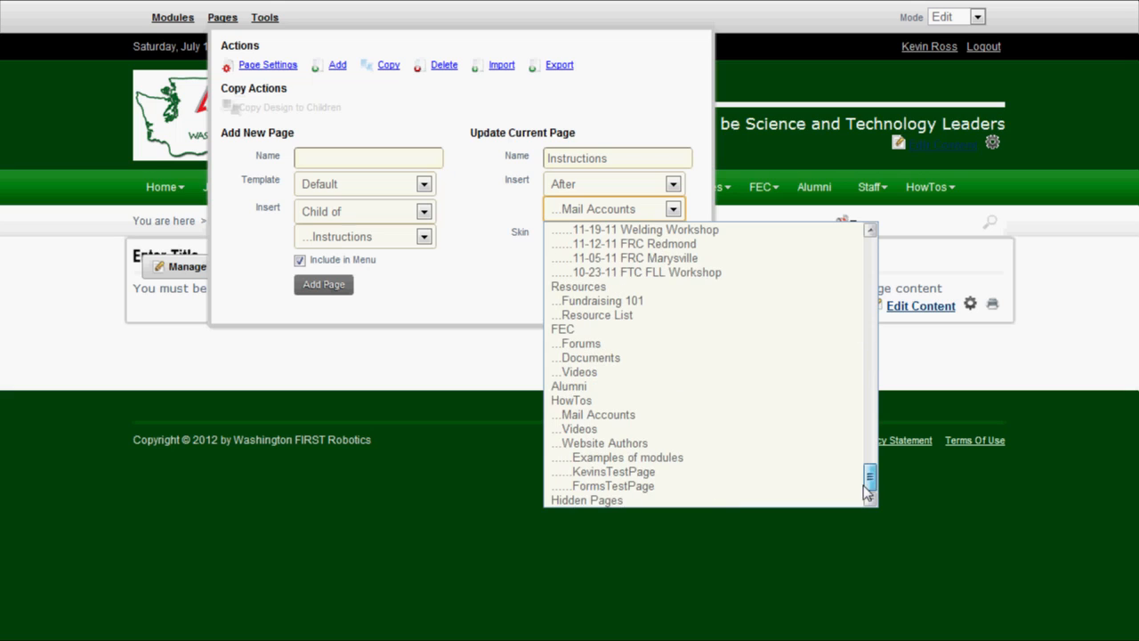
click(592, 415)
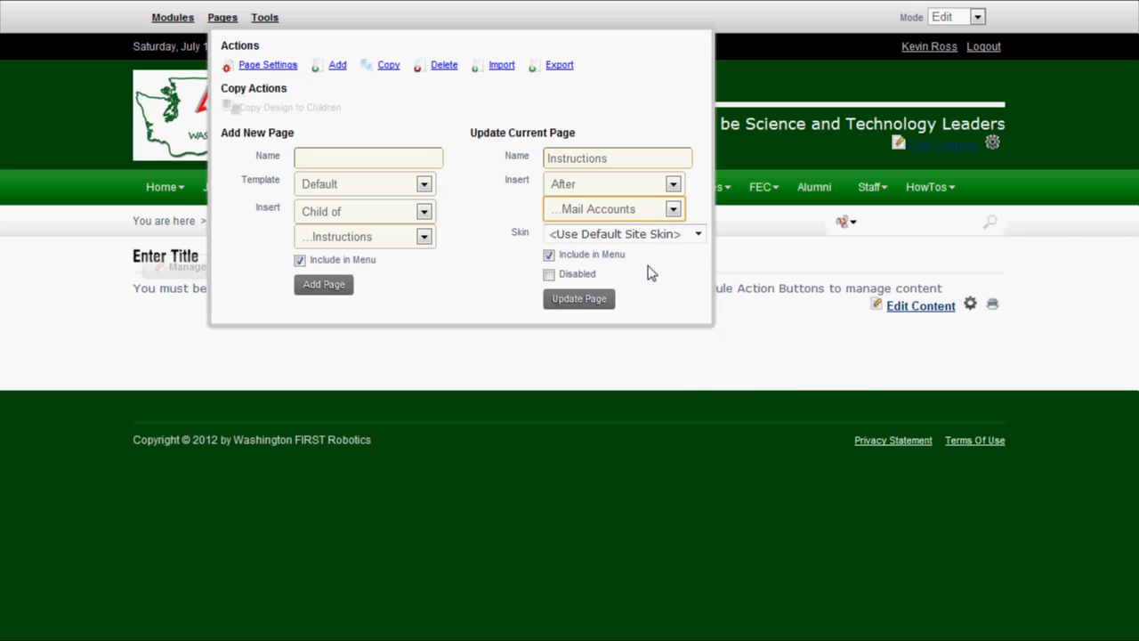
Step: Update the Instructions page to apply its new insert position and check its place in the HowTos menu
click(591, 304)
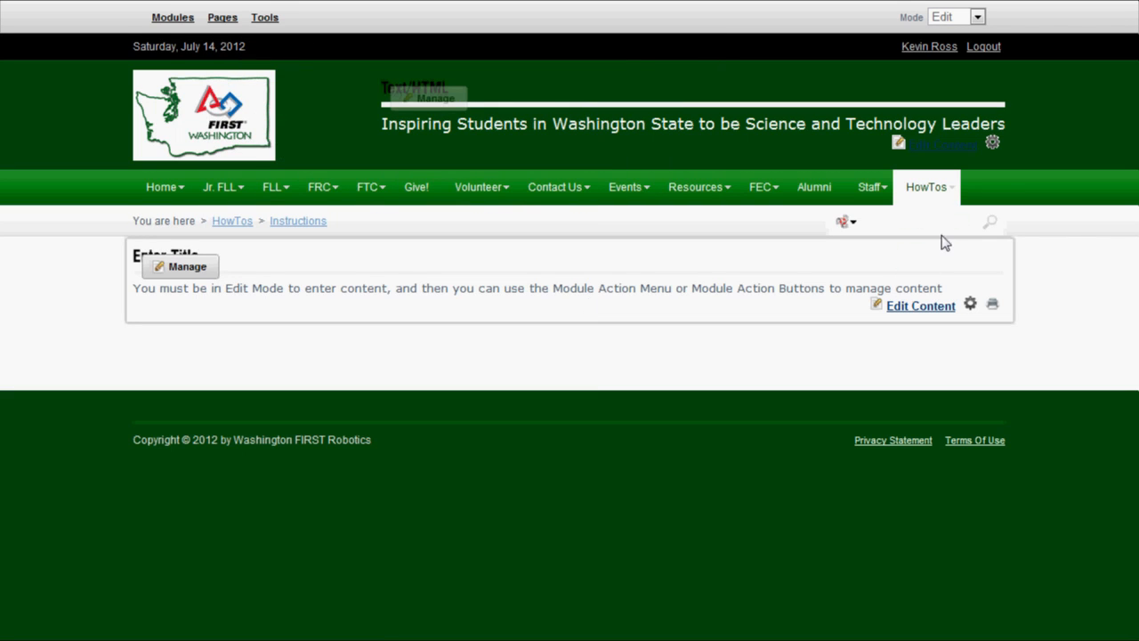
mouse_move(933, 196)
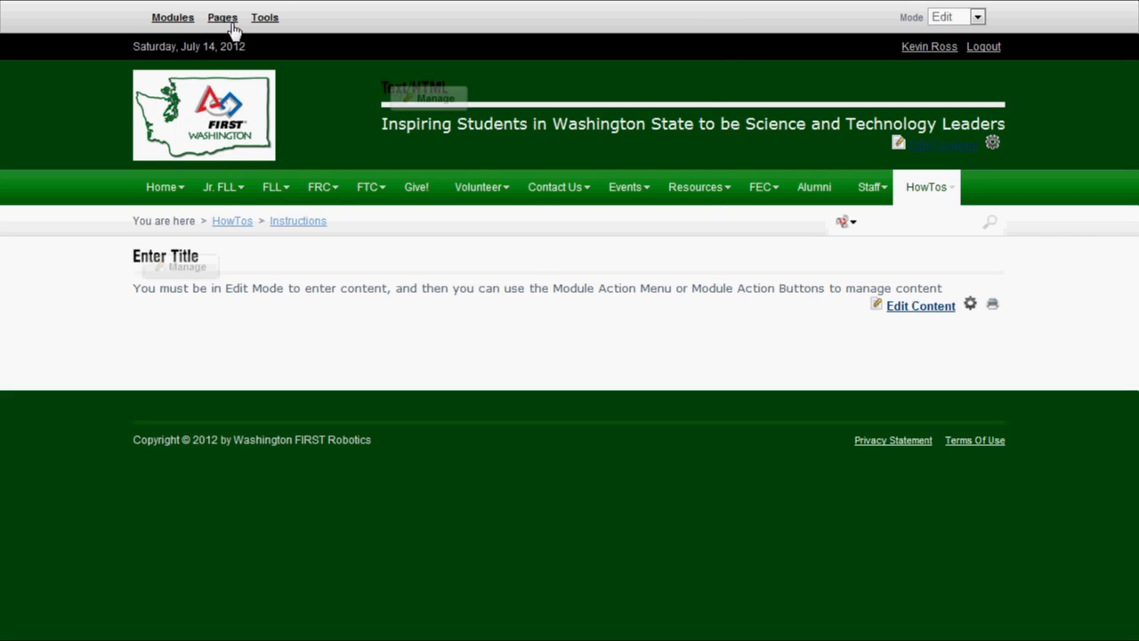
Step: Open the Instructions page's settings and set the page title to "Instructions on editing the website"
mouse_move(231, 28)
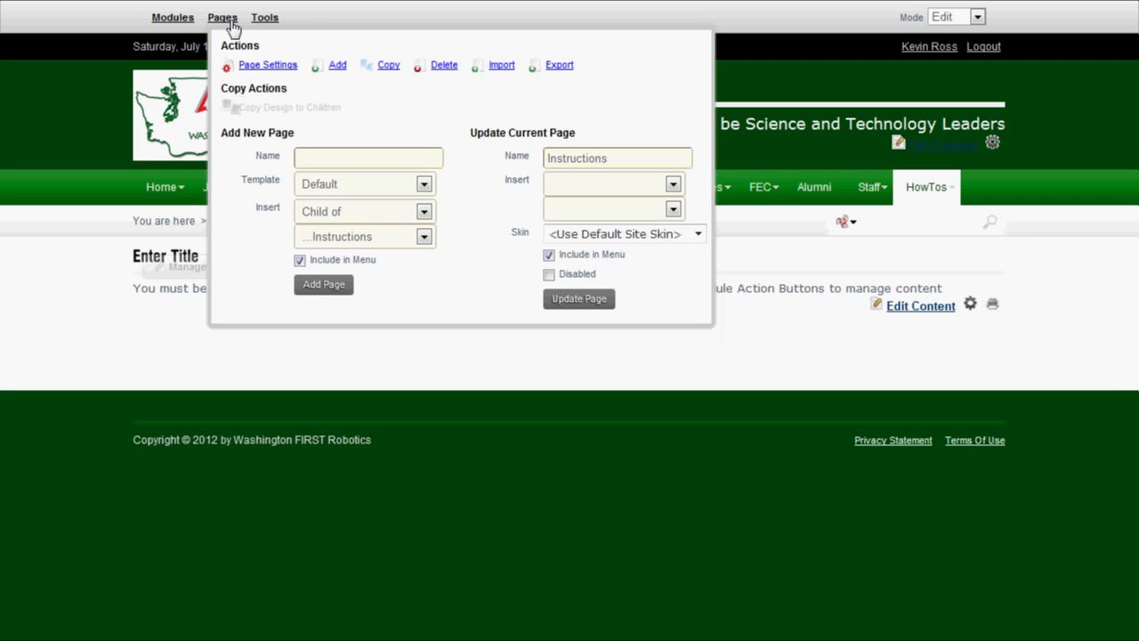
click(257, 67)
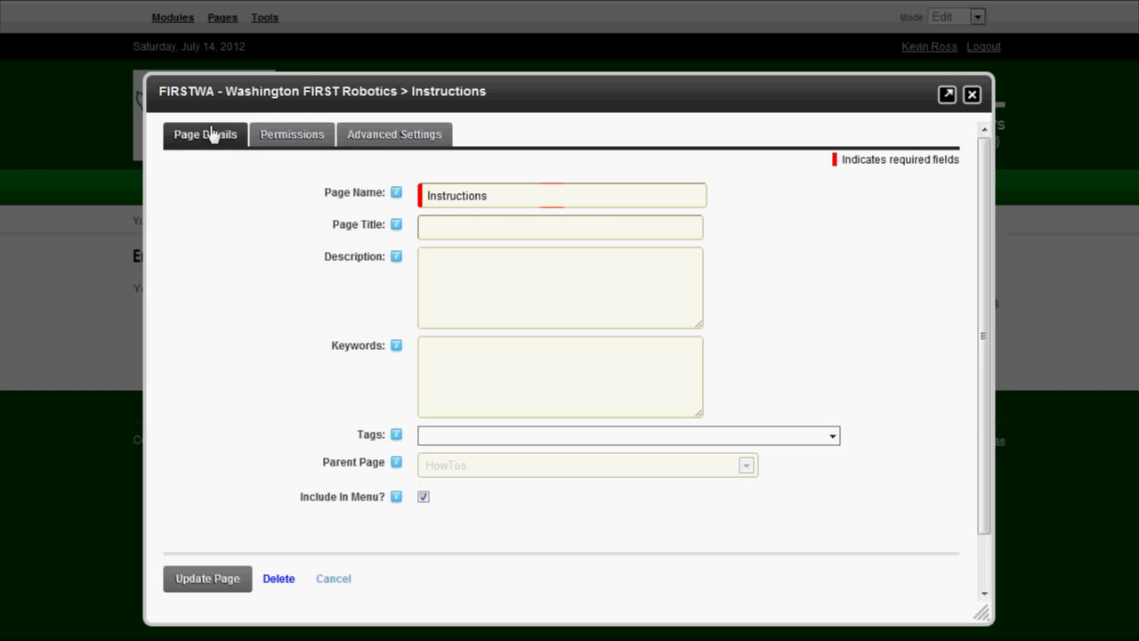
click(445, 227)
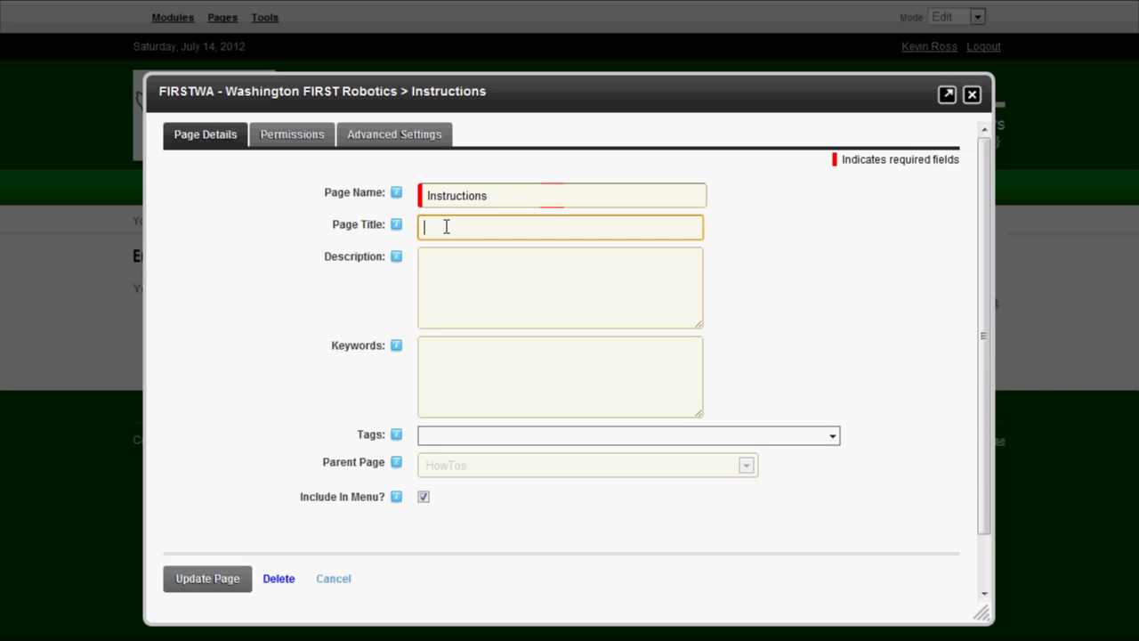
text(Instructions on editing the website)
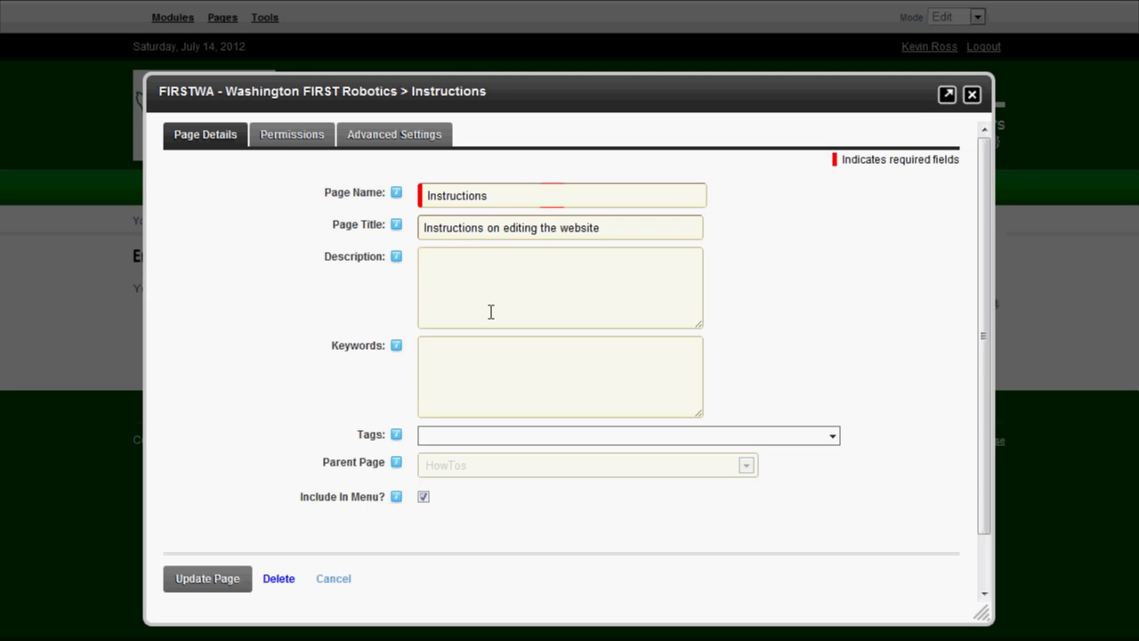
Step: Set the page description to "This page will show the user how to edit the content on our website."
click(460, 267)
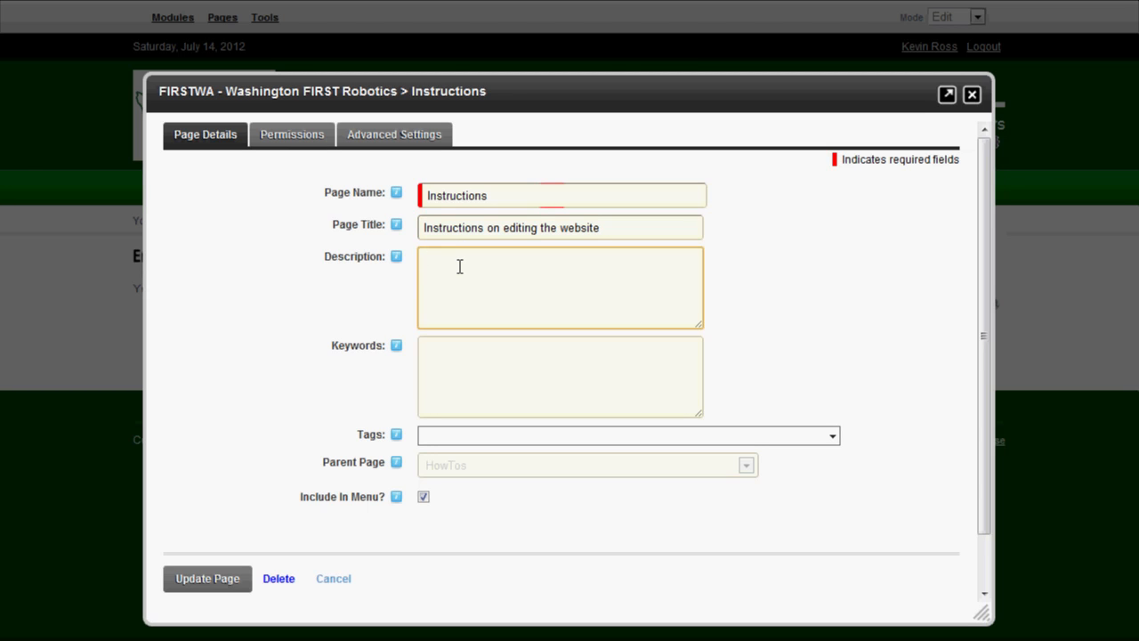
text(This page will show the user how to edit the content on our website.)
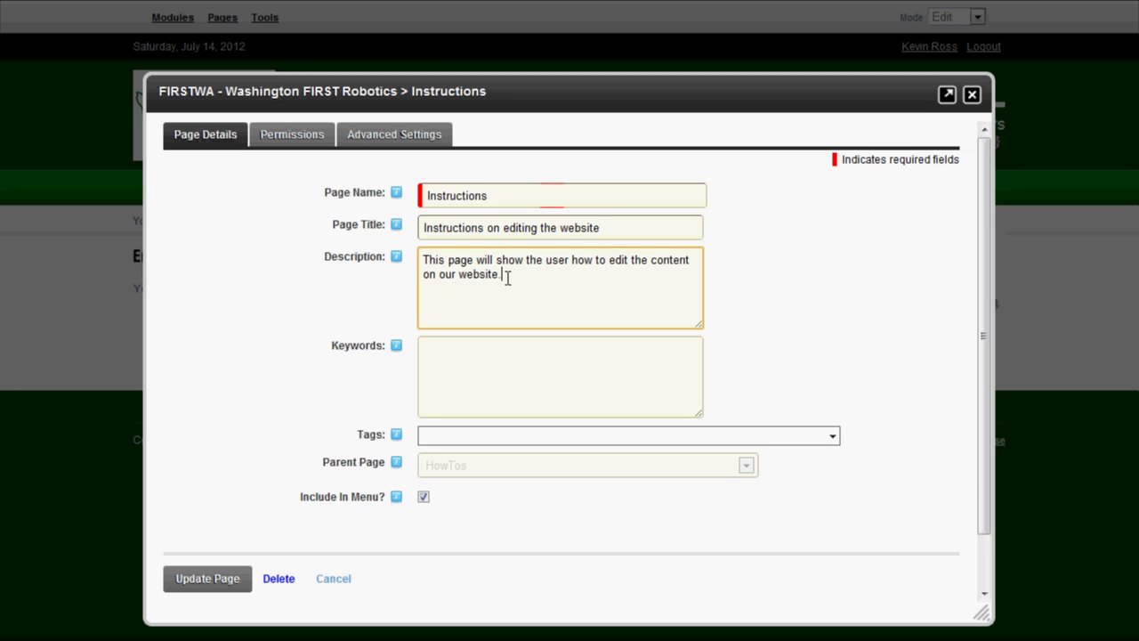
Step: Set the page keywords to "Instructions, FRC, FIRSTWA, VIDEO"
click(534, 370)
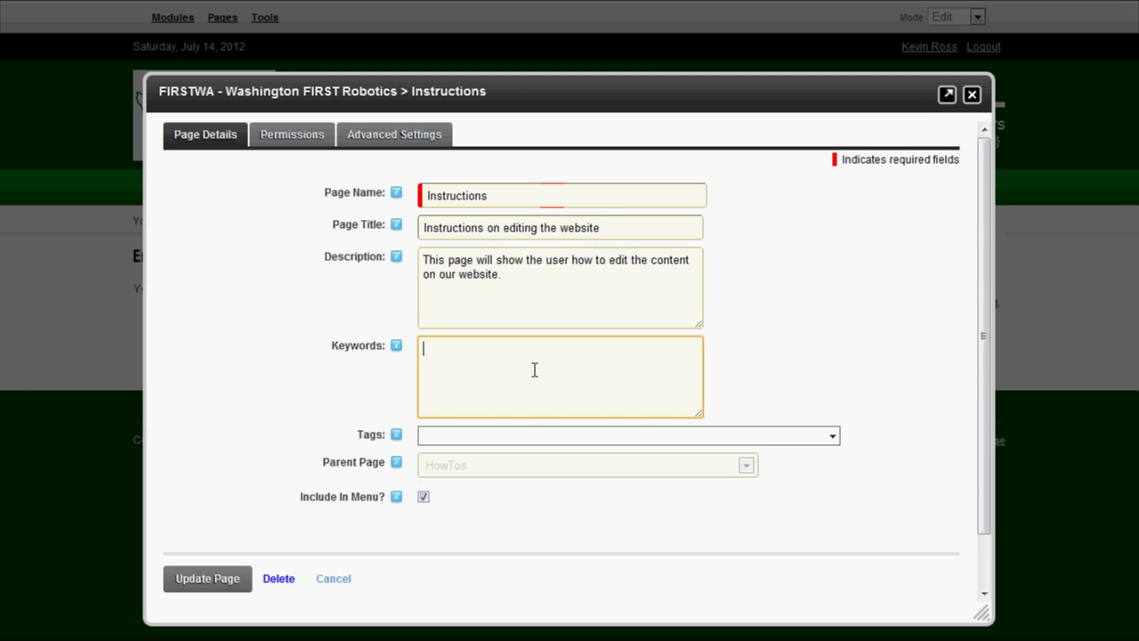
text(Instructions, FRC)
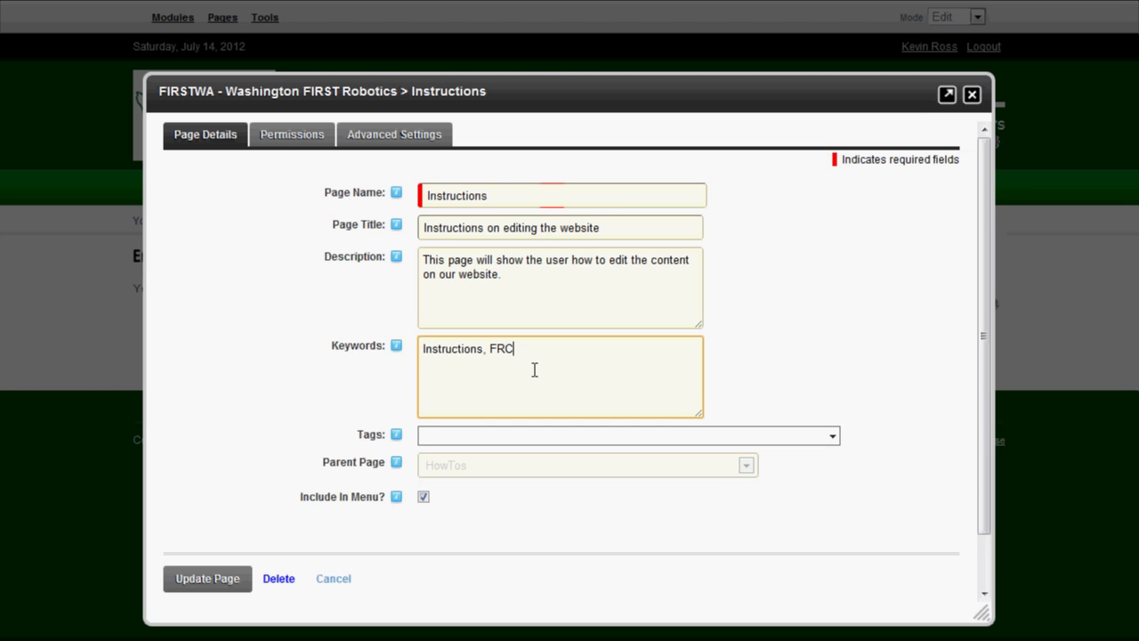
text(, FIRSTWA, VIDEO)
key(Tab)
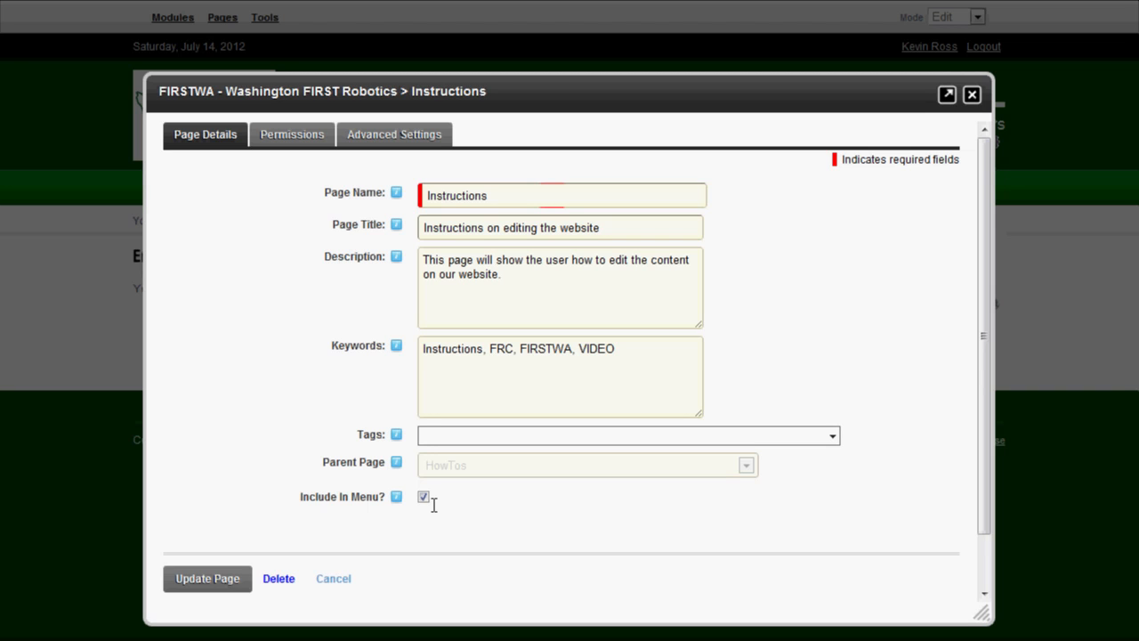
Step: Grant the FIRSTWA Authors role permission to edit the Instructions page
click(300, 139)
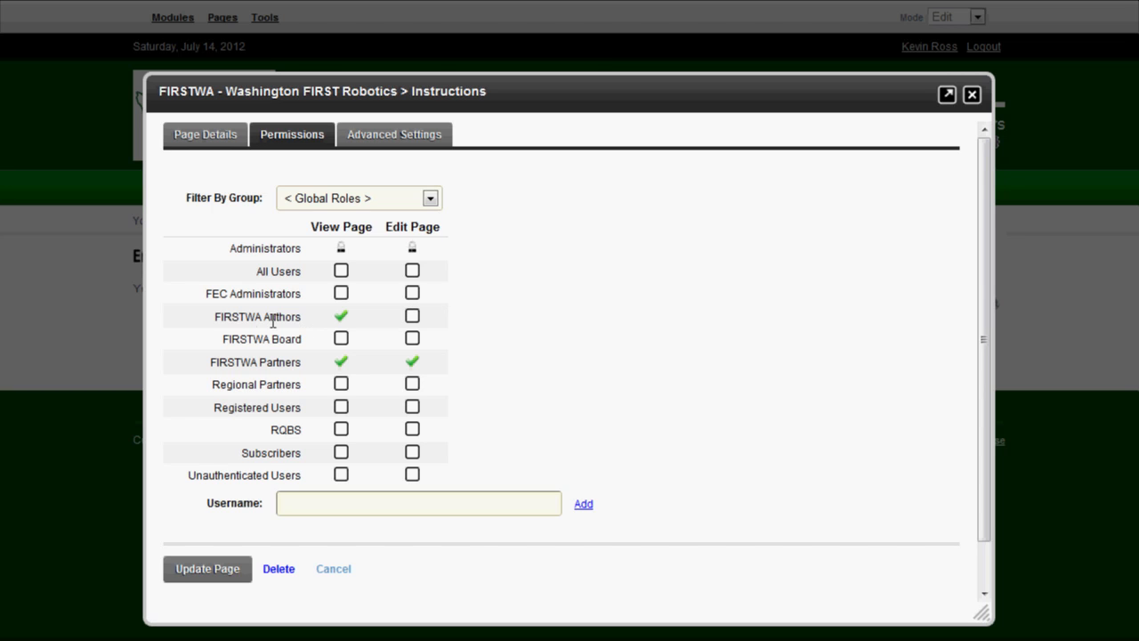
click(412, 315)
Step: Review the appearance options in the advanced settings, return to the permissions and update the page
click(394, 134)
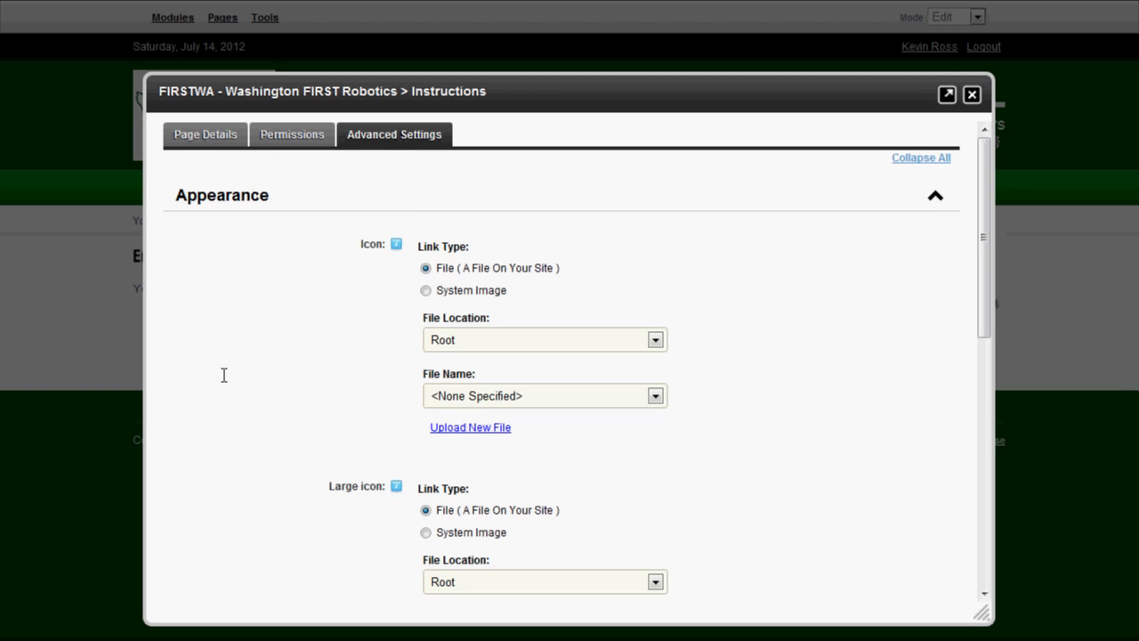
scroll(223, 375, down, 1)
scroll(224, 374, down, 2)
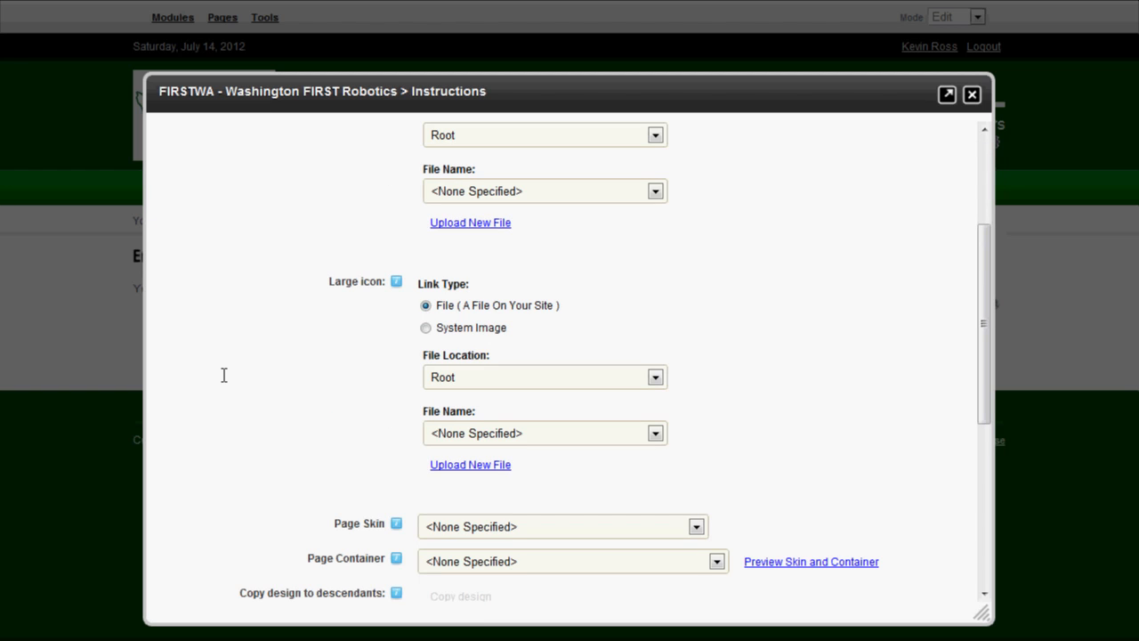
scroll(223, 375, down, 3)
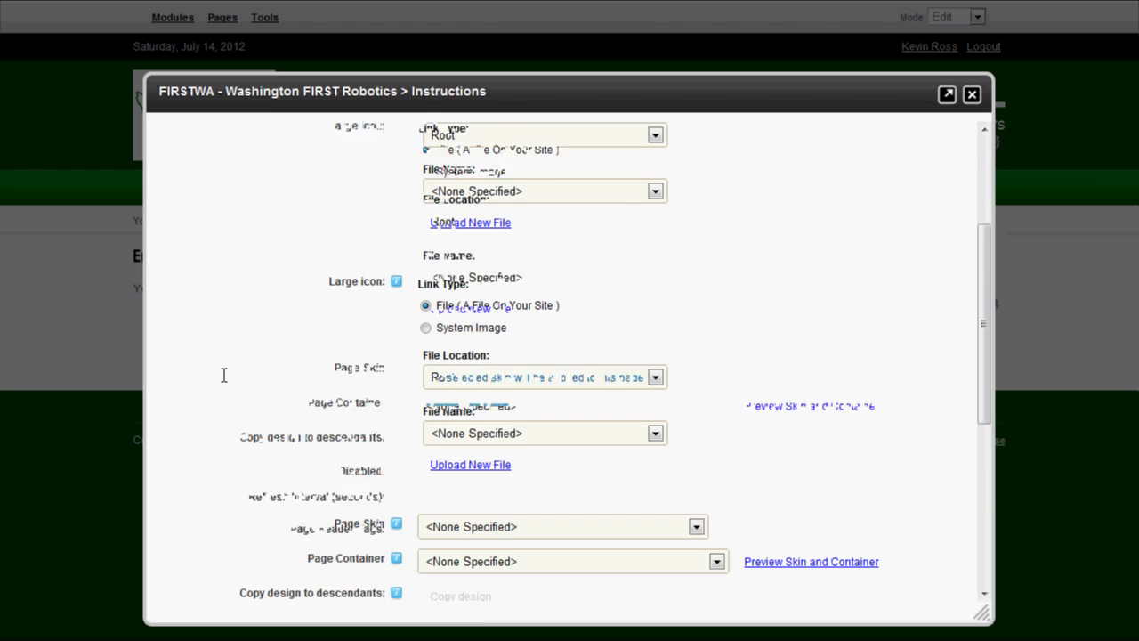
scroll(223, 375, down, 2)
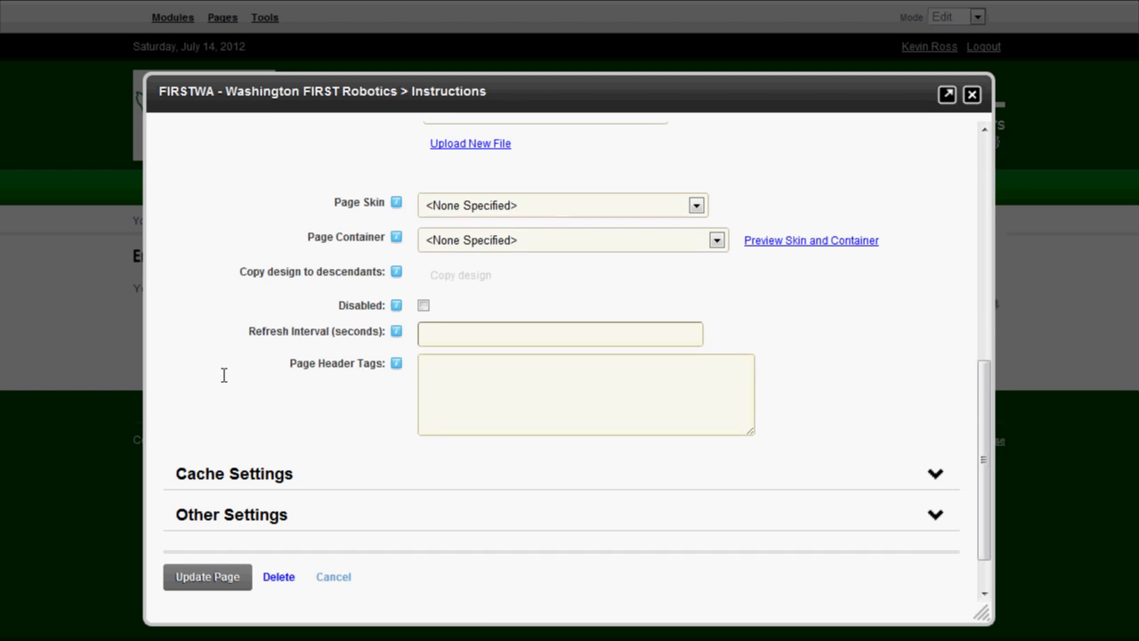
scroll(223, 375, up, 7)
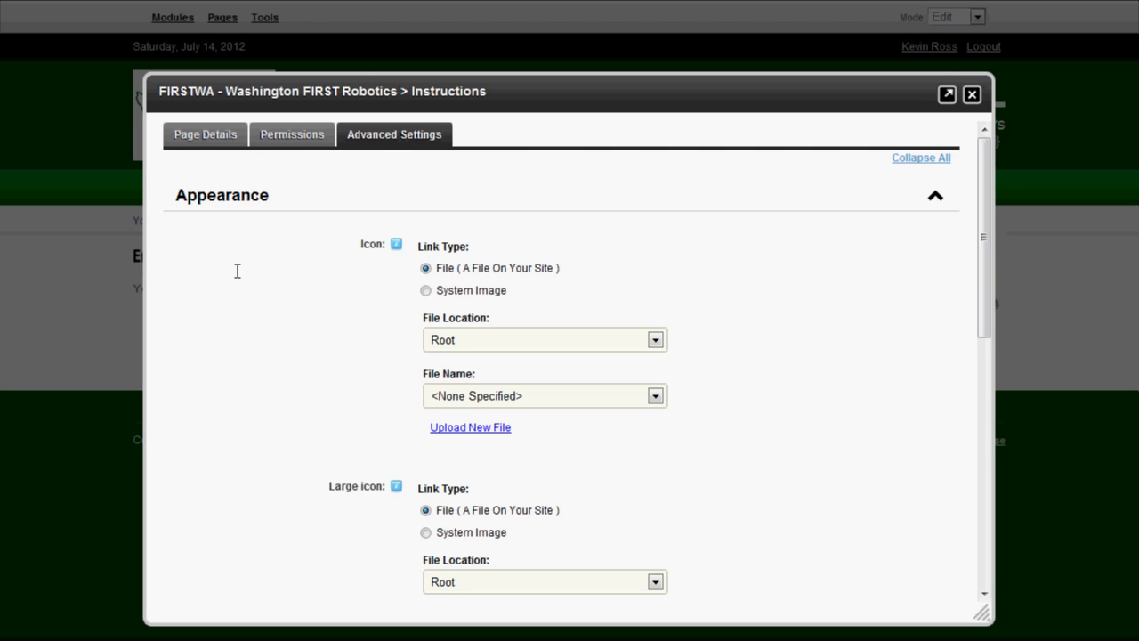
click(246, 139)
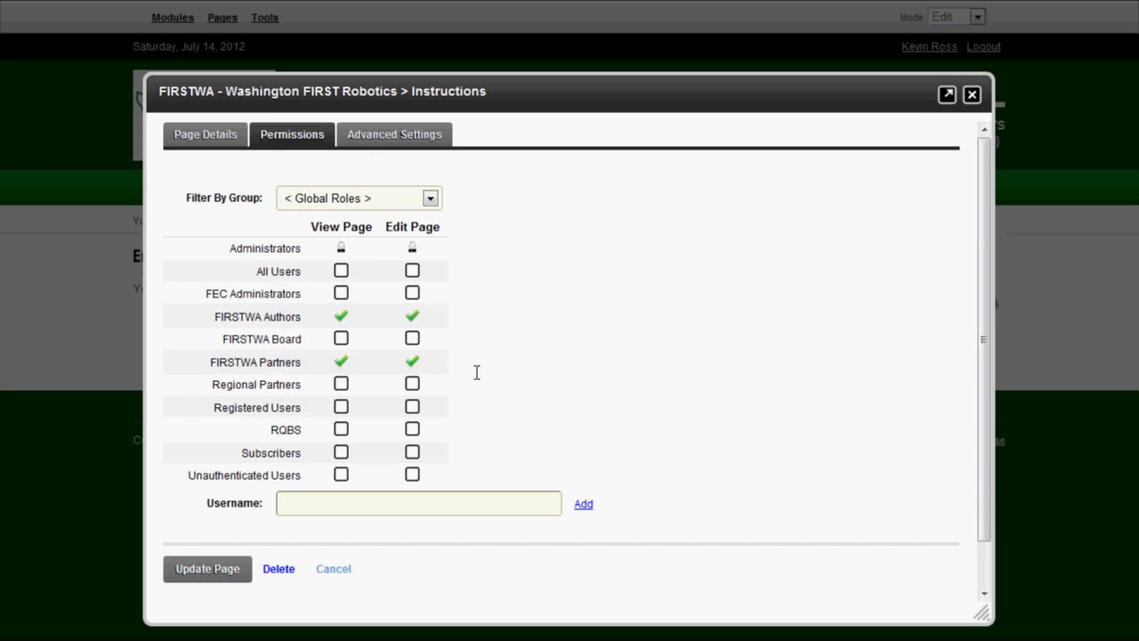
click(214, 564)
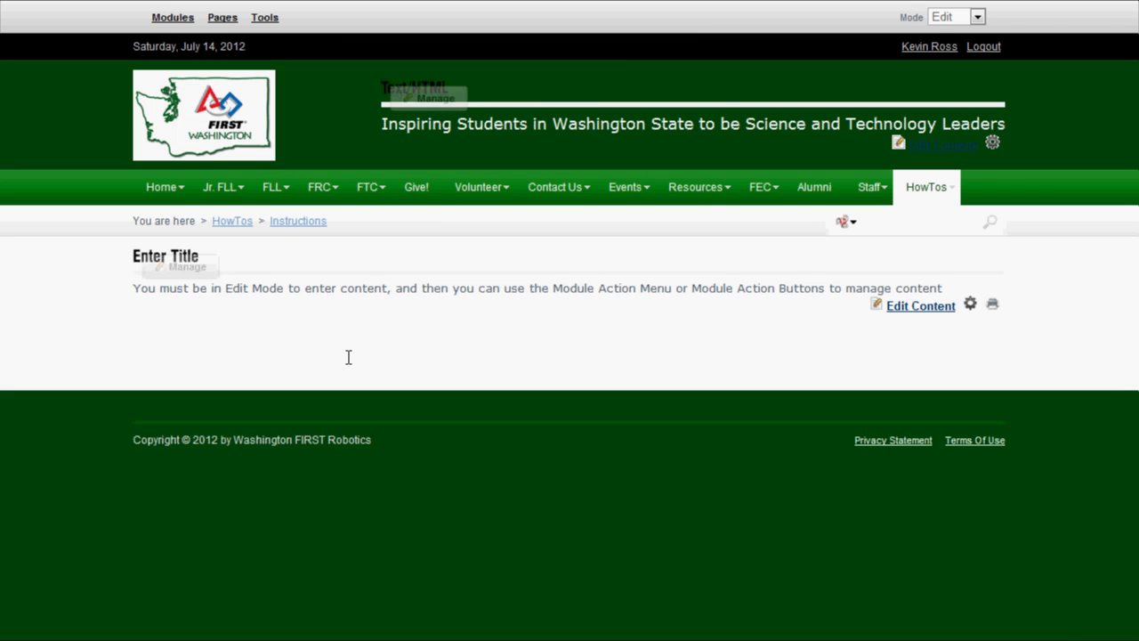
Step: Reopen the Instructions page's settings, grant All Users permission to view the page and update it
mouse_move(232, 16)
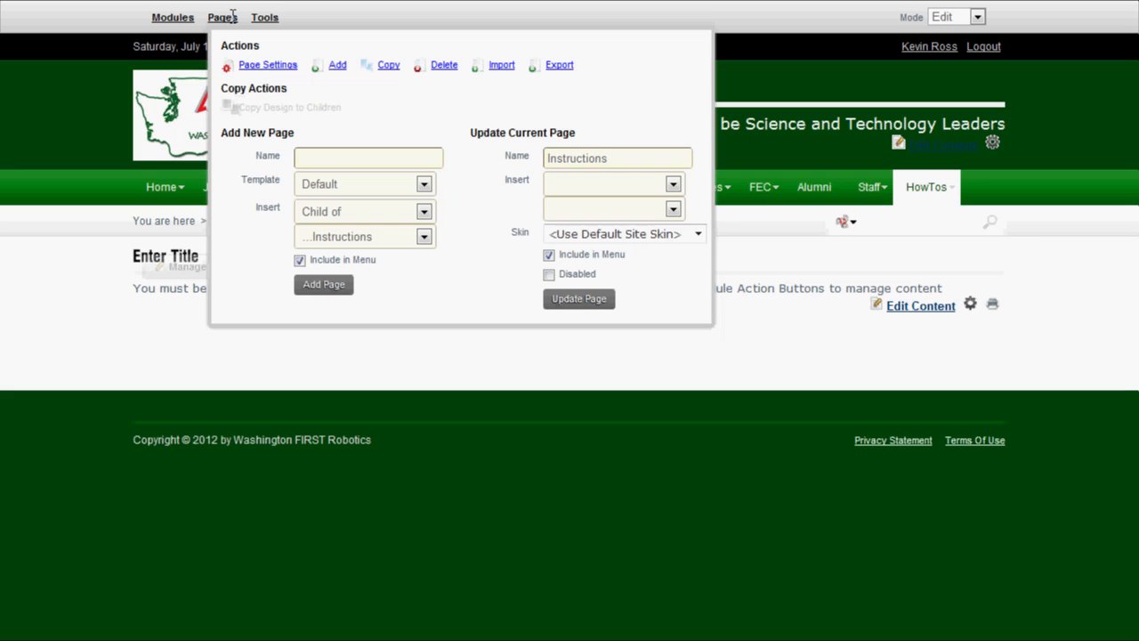
click(264, 64)
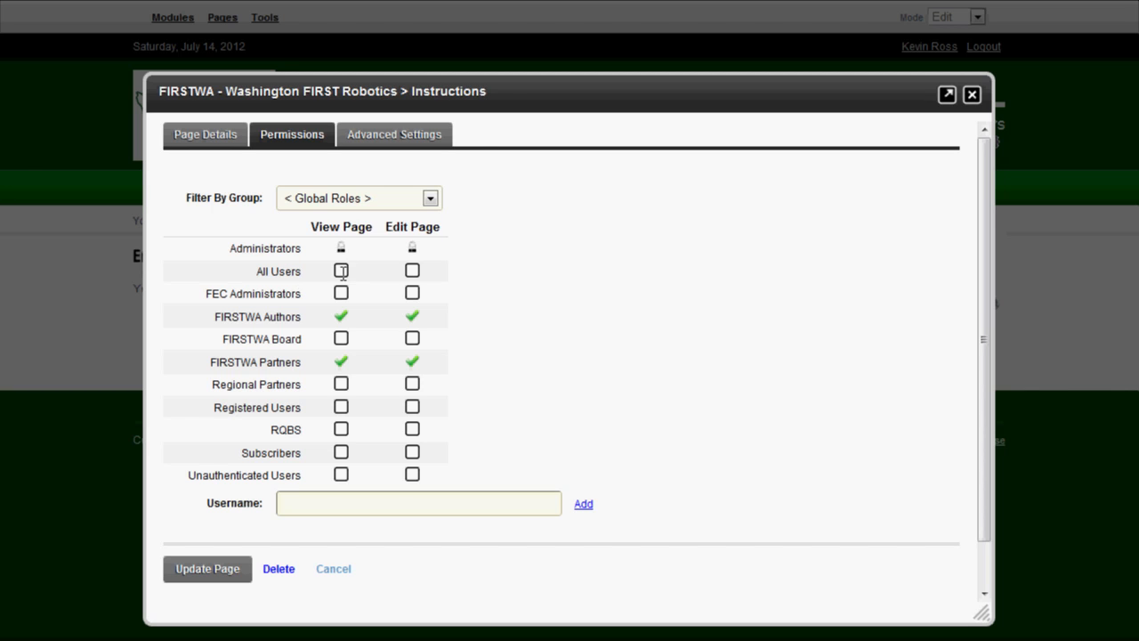
click(341, 271)
click(202, 570)
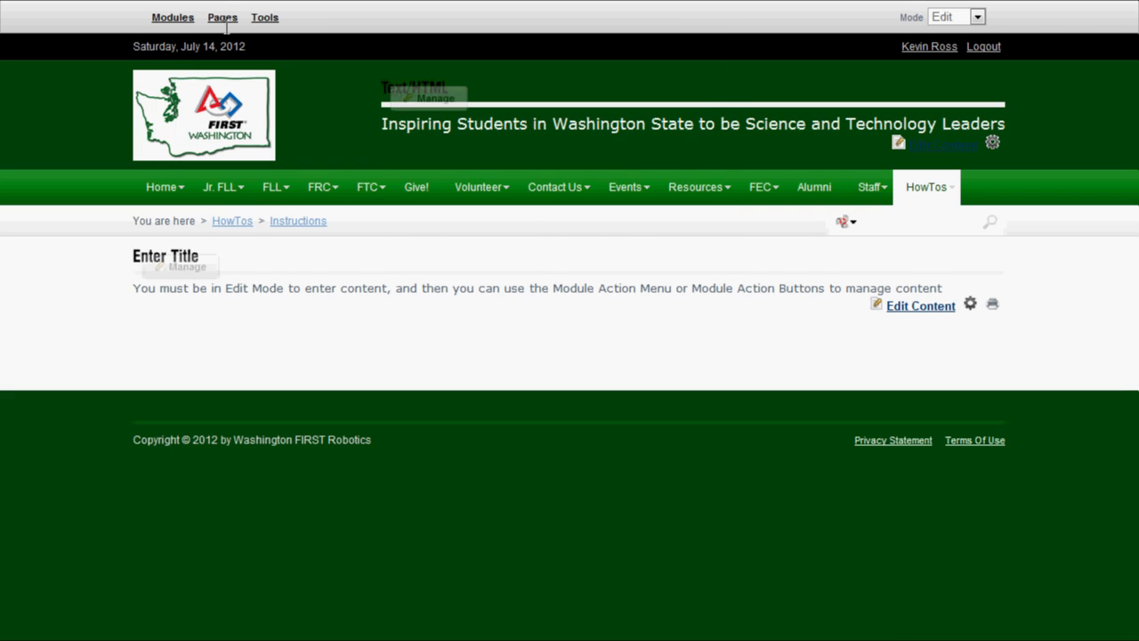
Step: Reopen the Instructions page's settings to check the role permissions and update the page again
mouse_move(226, 17)
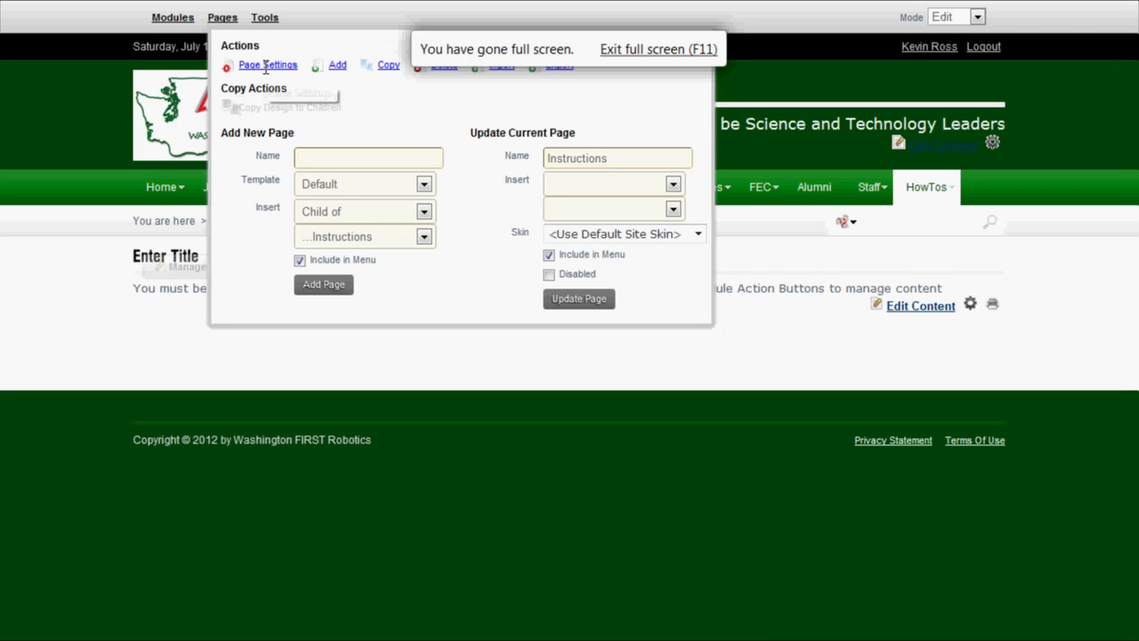
click(266, 65)
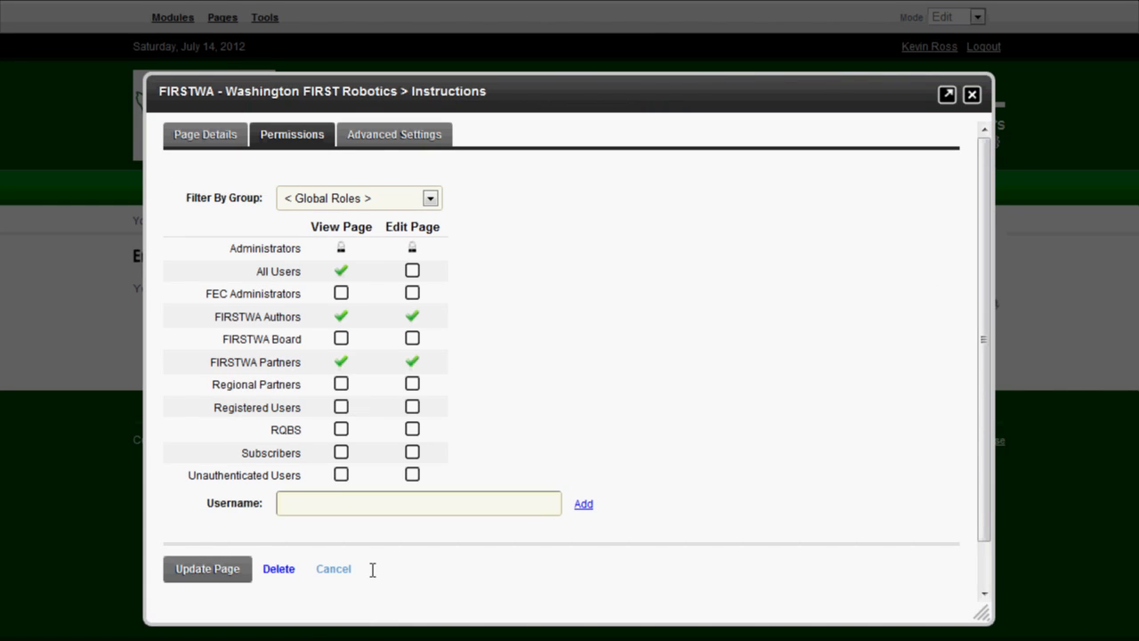
click(213, 571)
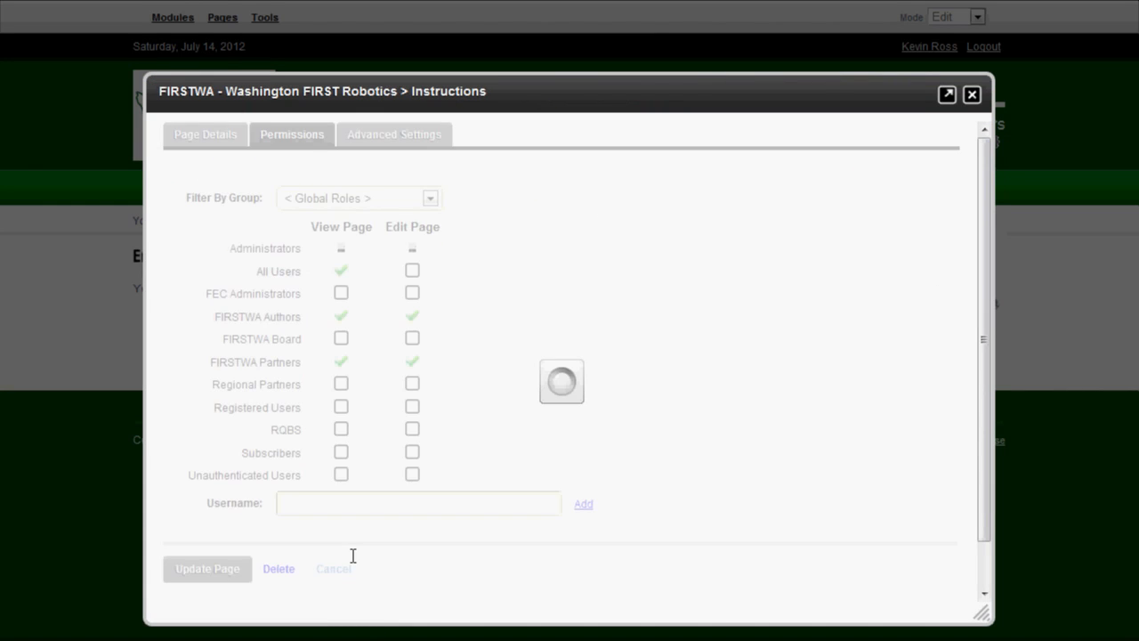